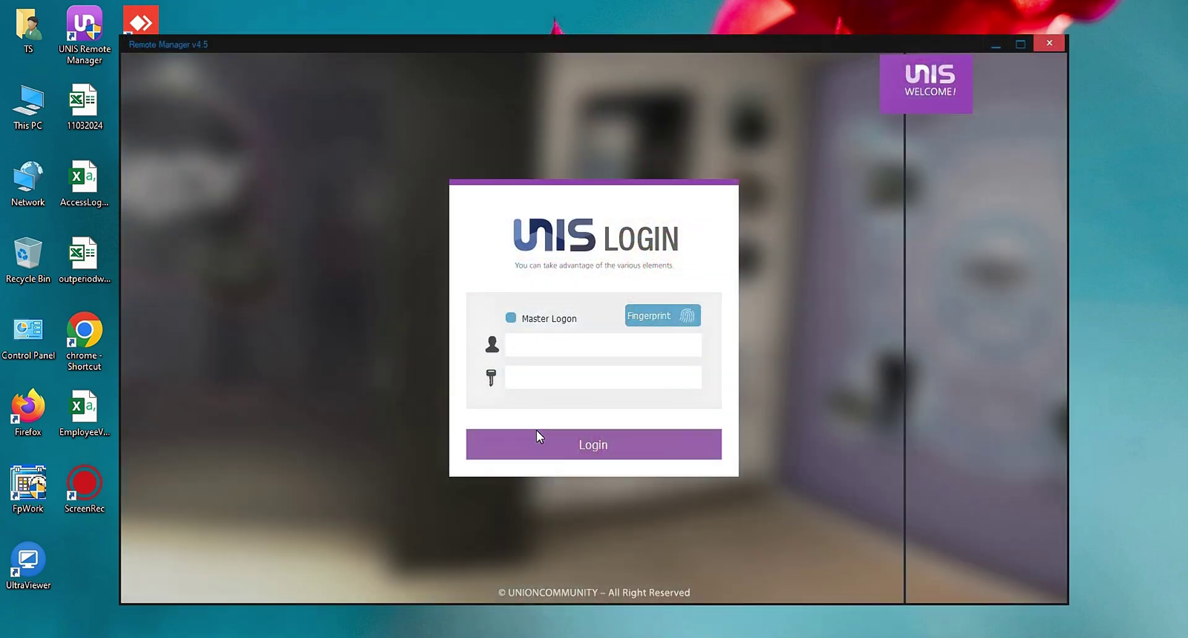
Enable Master Logon, enter the account password and log in to the UNIS Remote Manager.
click(511, 317)
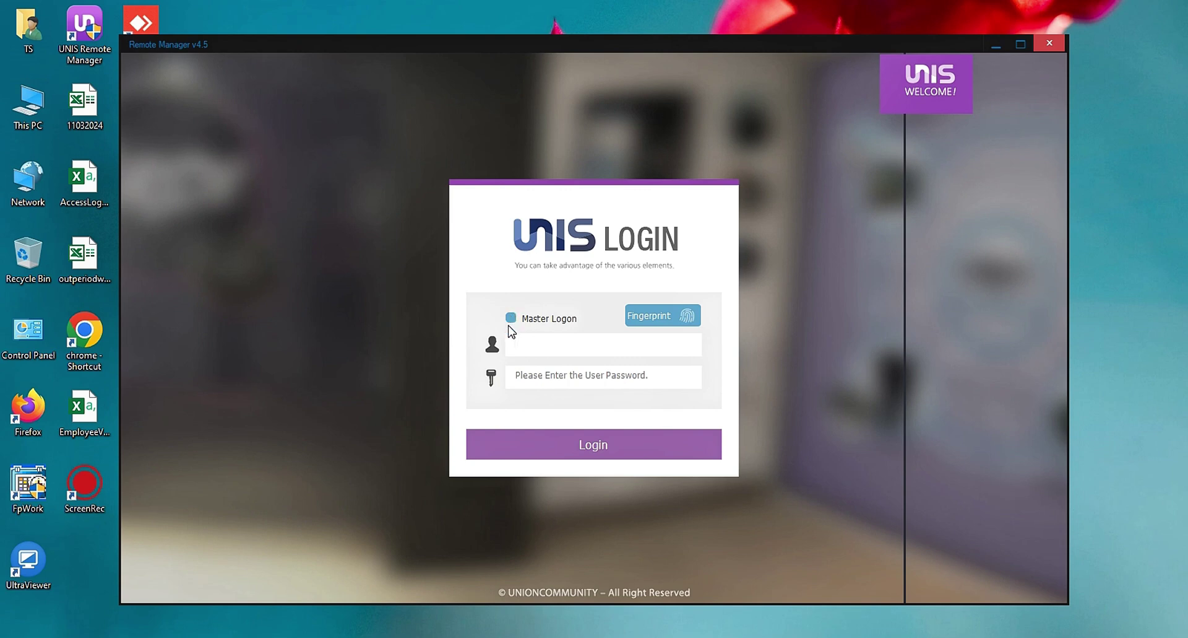
click(512, 318)
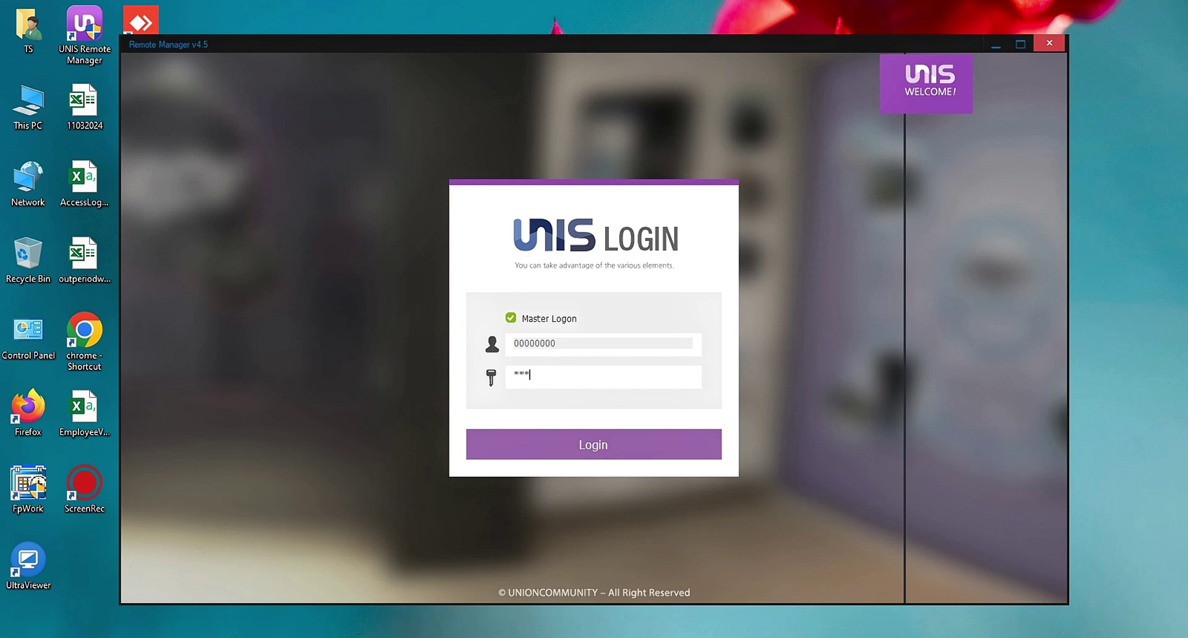
key(Return)
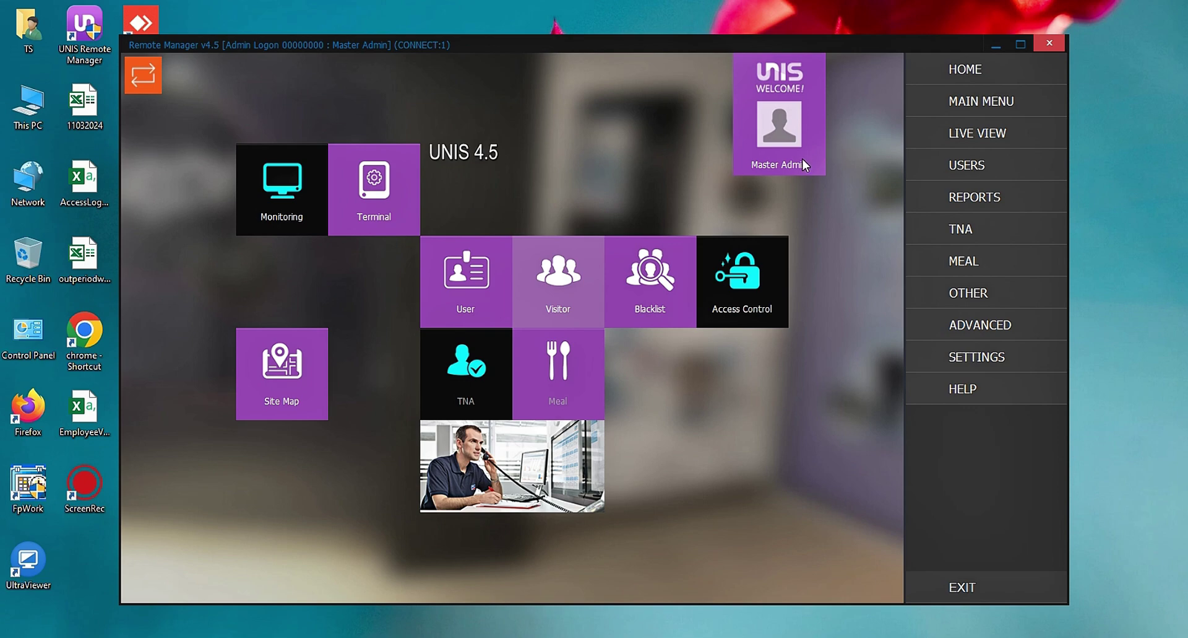
Open Monitoring and inspect the Setup Options of terminal 0001 FSSP, closing them without changes.
click(269, 205)
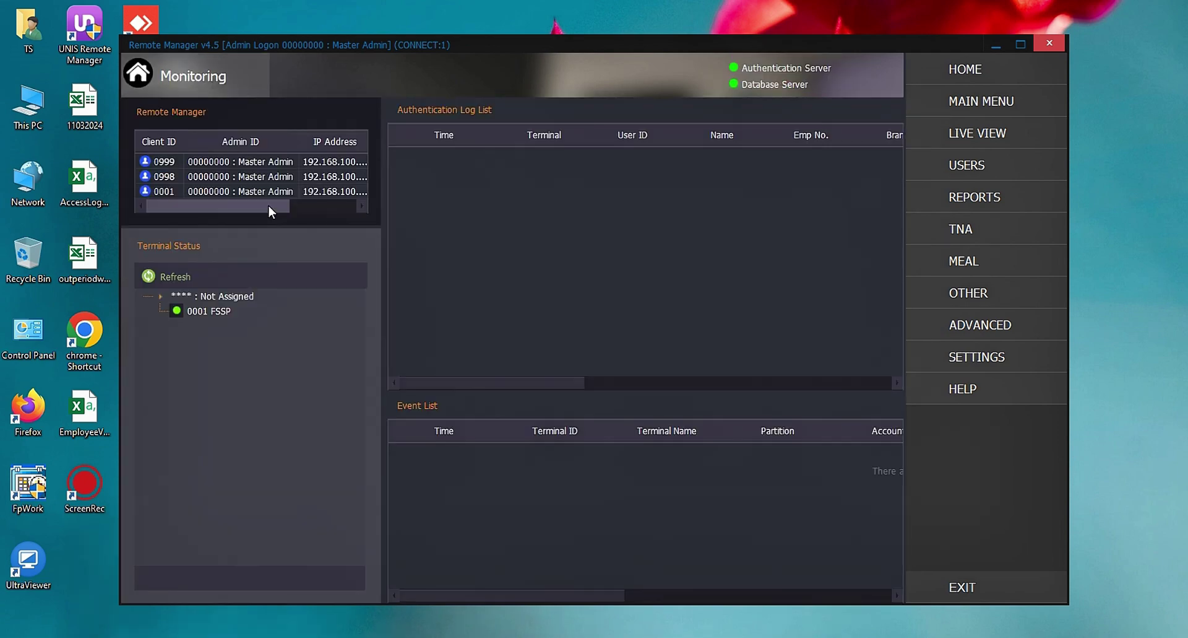
right_click(209, 312)
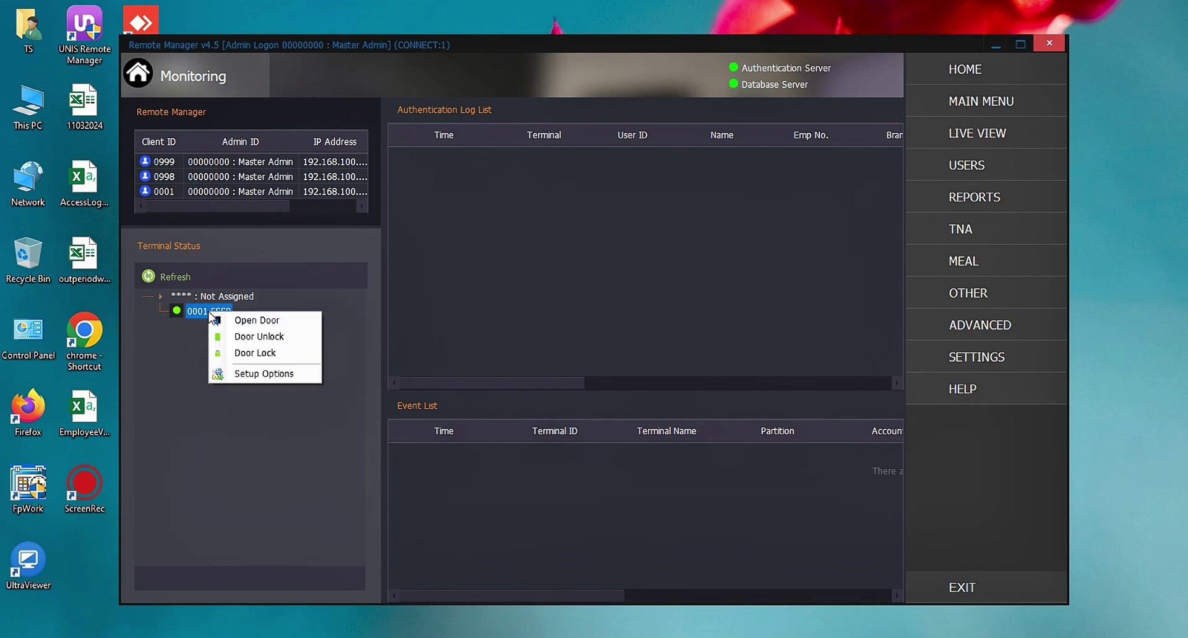
click(277, 373)
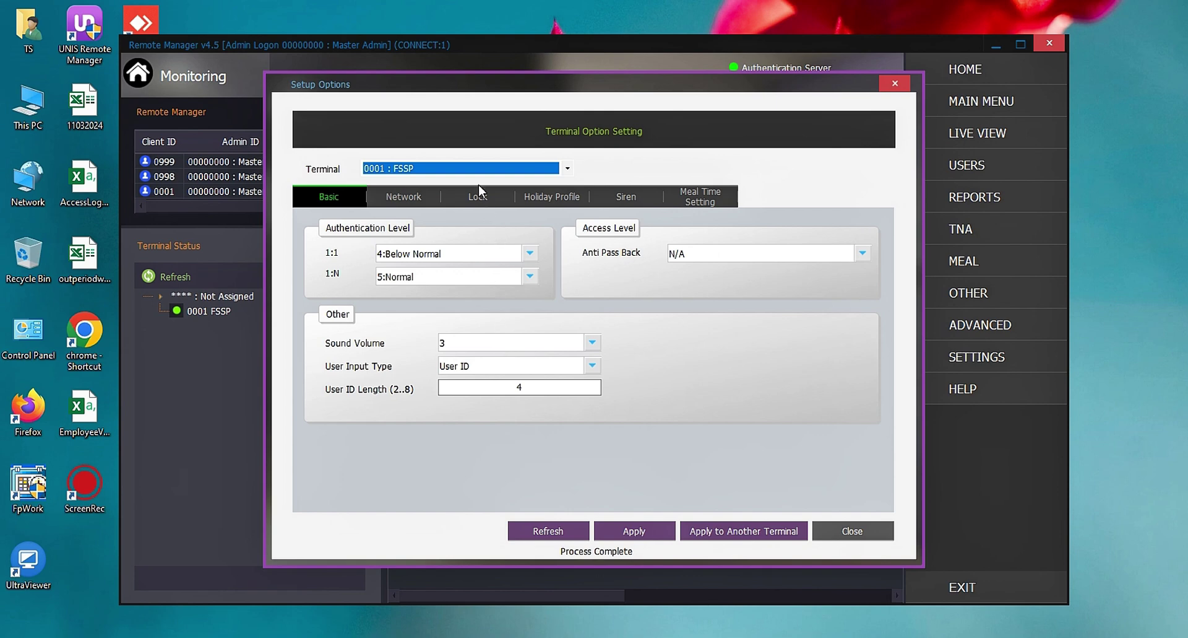
click(837, 540)
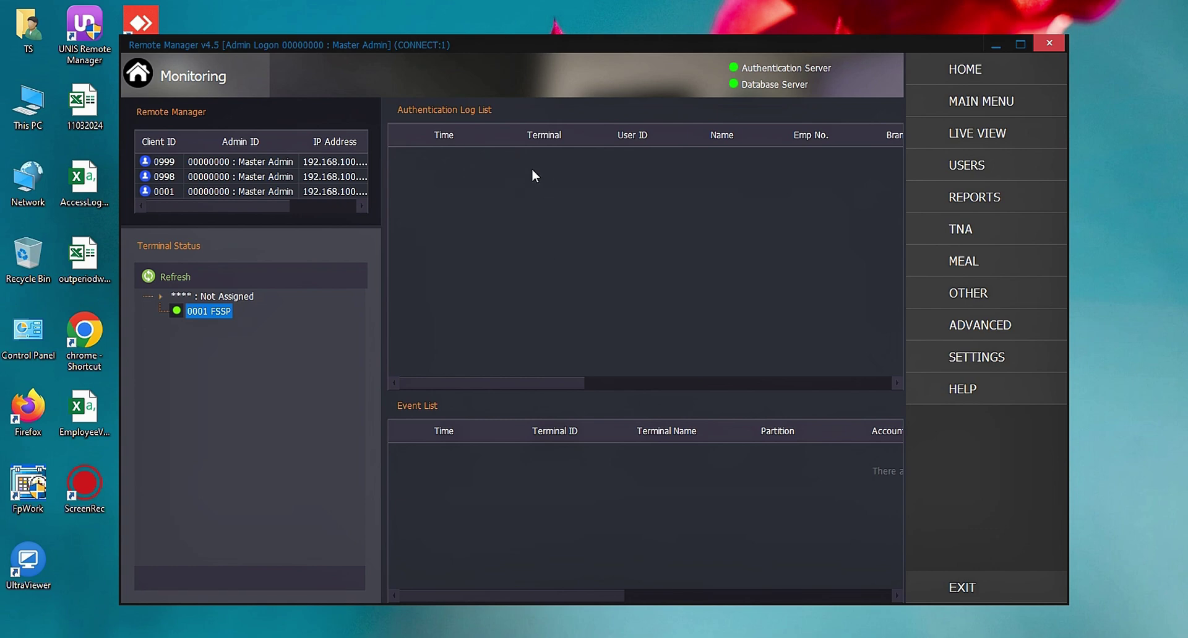
Recall the users stored on terminal 0001 : FSSP under User Management, close that window and look through the full user list.
click(969, 165)
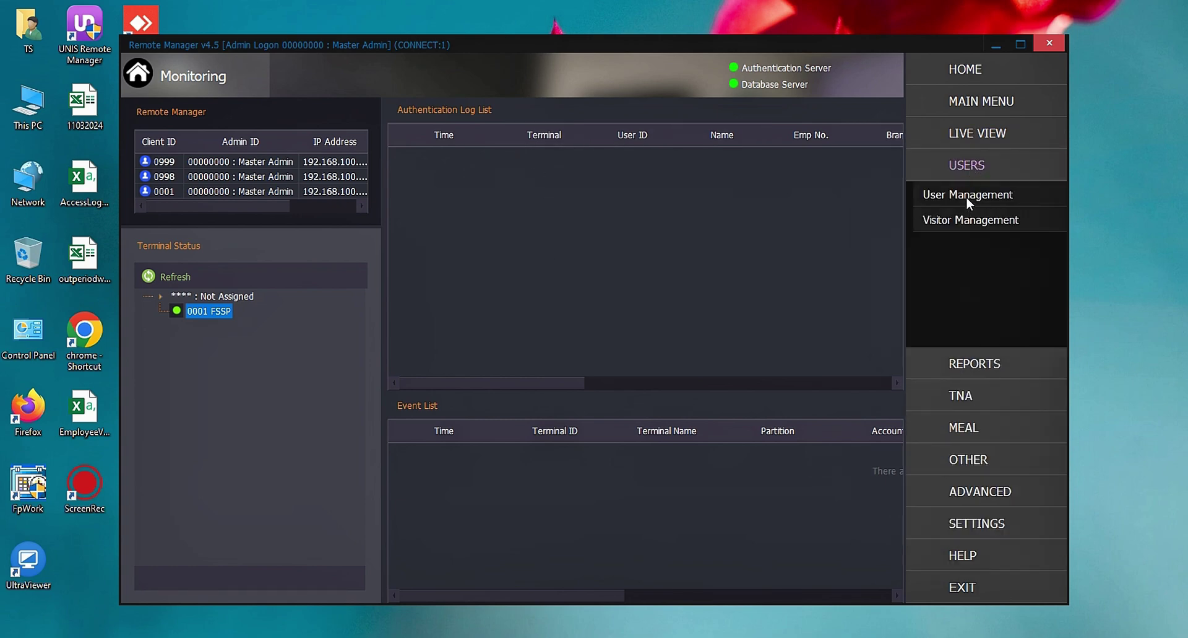
click(967, 196)
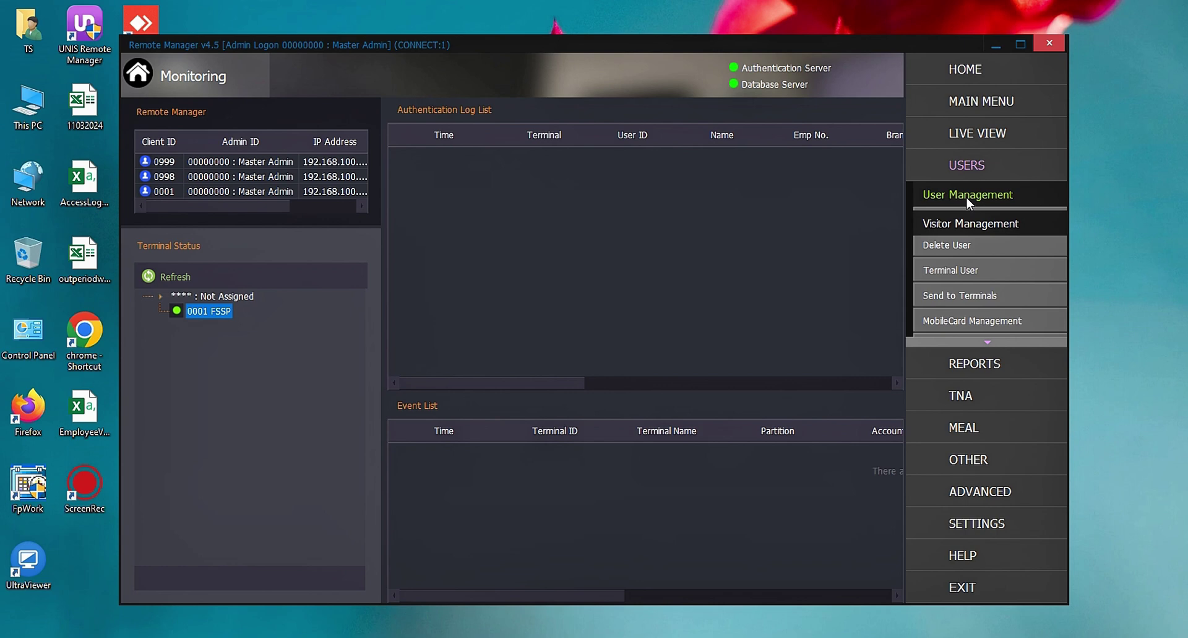
click(967, 273)
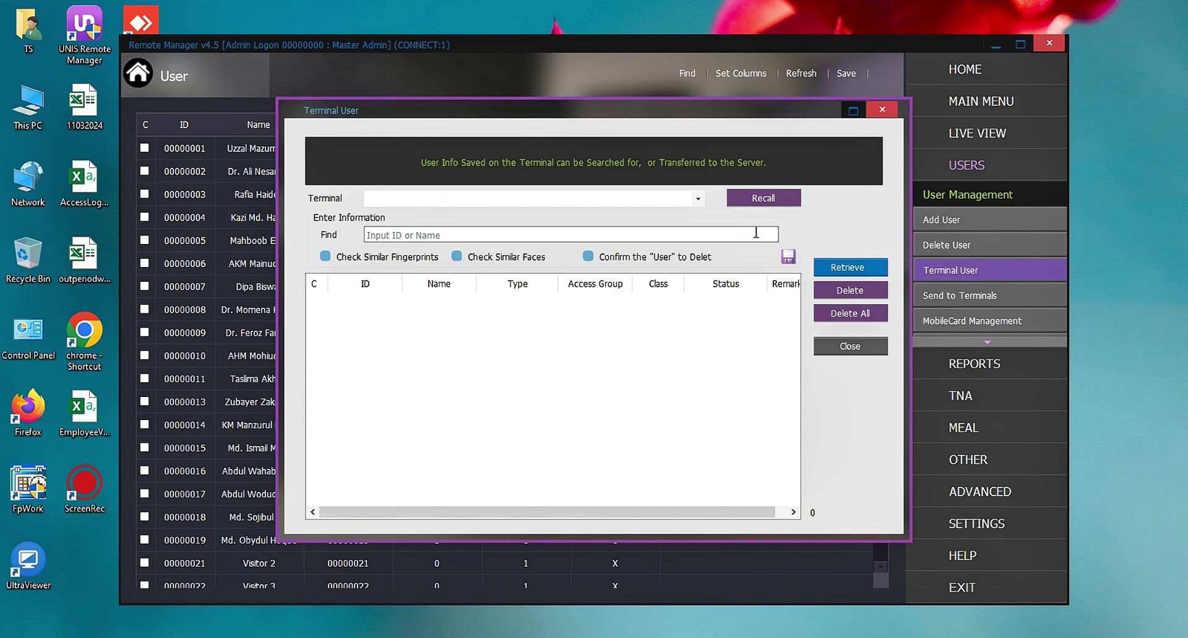
click(719, 234)
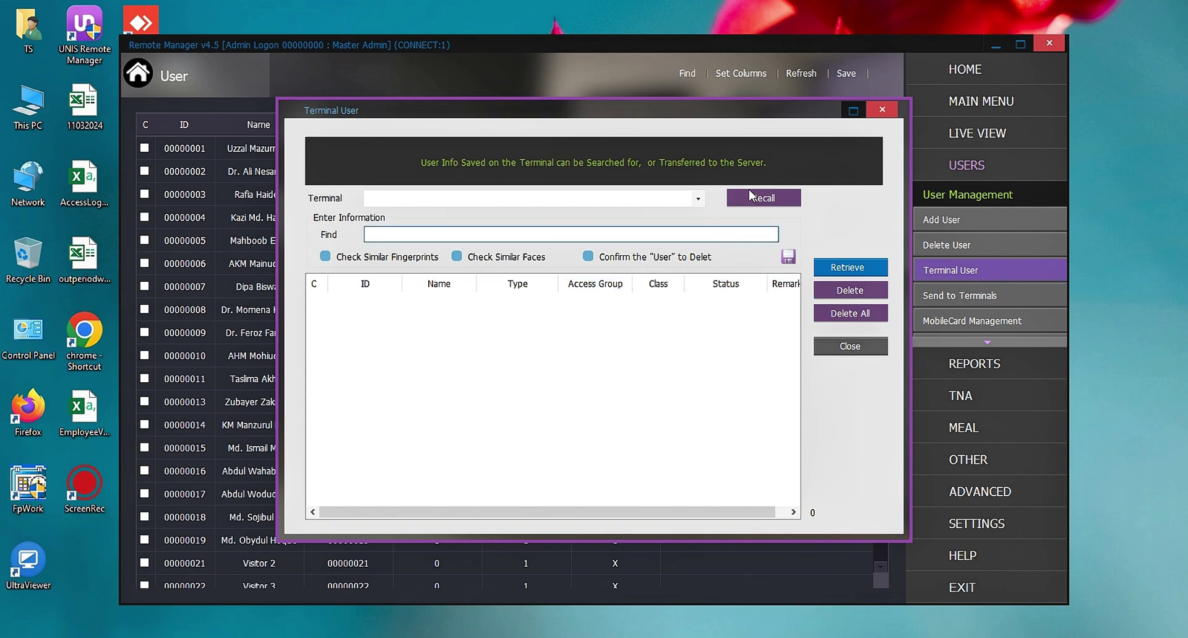
click(700, 199)
click(683, 217)
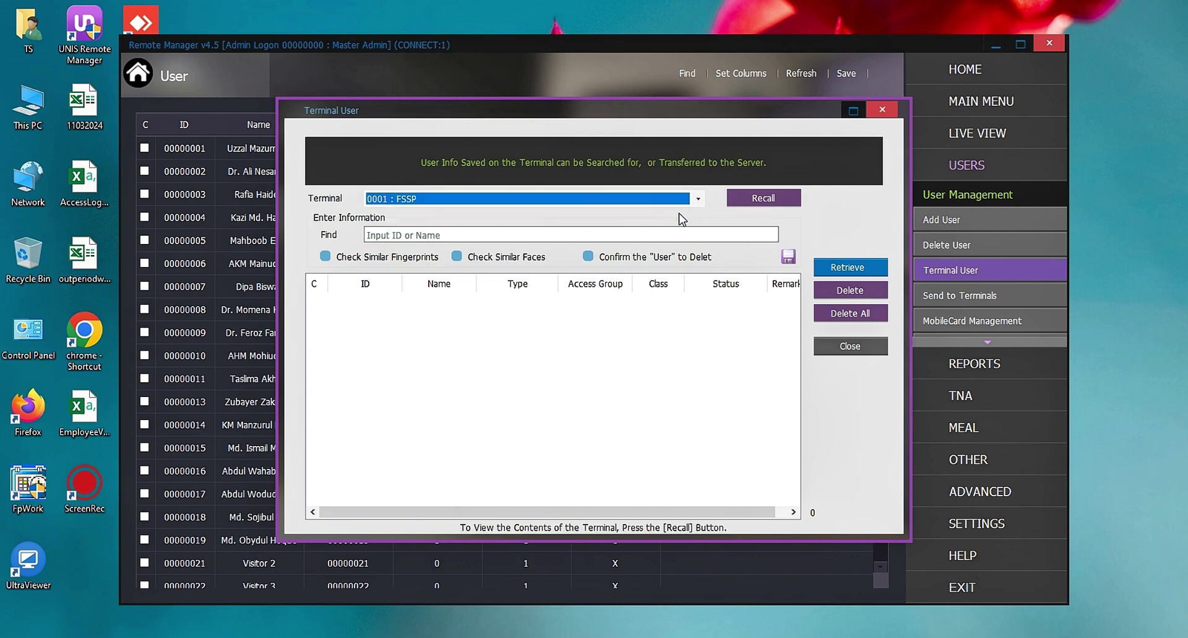
click(775, 205)
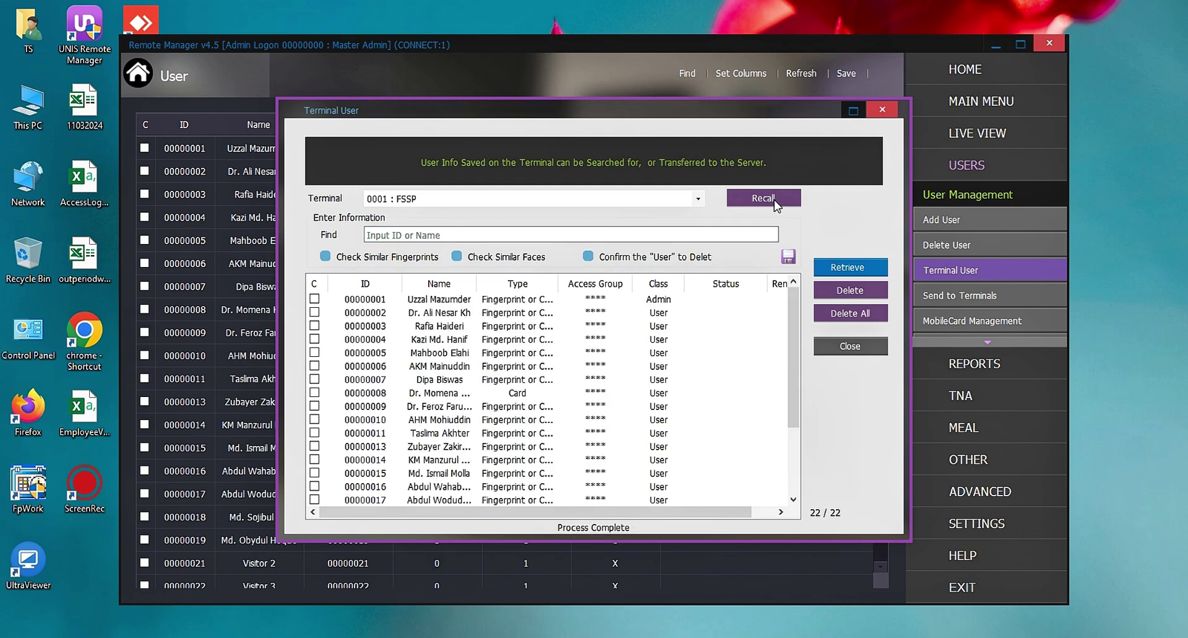
mouse_move(795, 324)
mouse_down()
mouse_move(796, 396)
mouse_move(791, 310)
mouse_up()
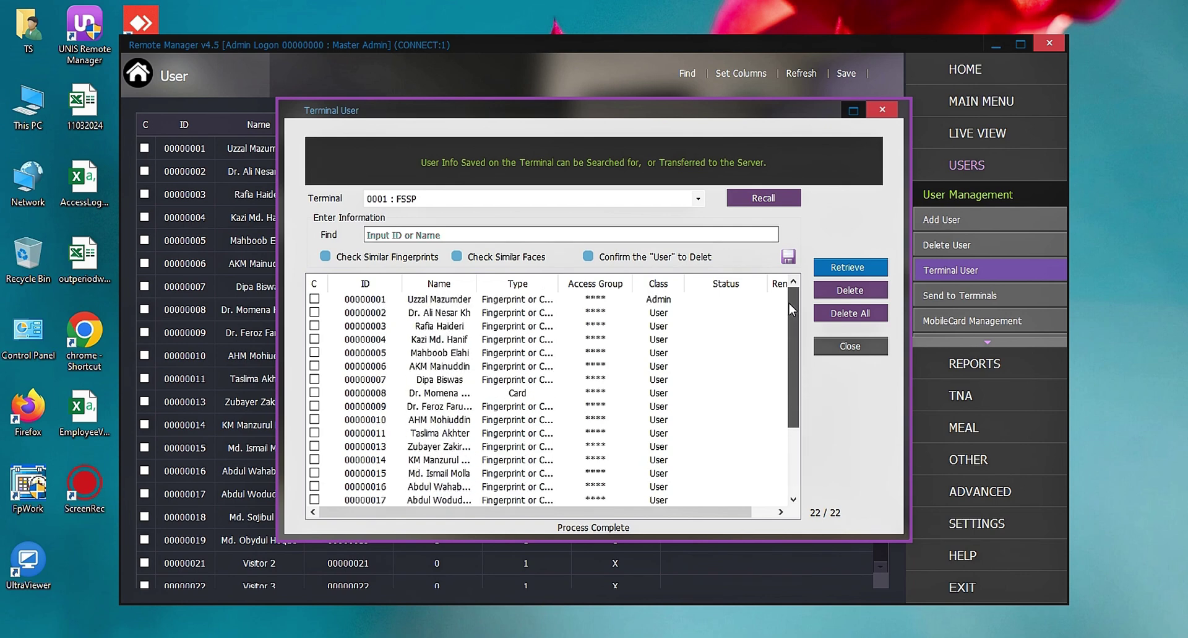
click(852, 346)
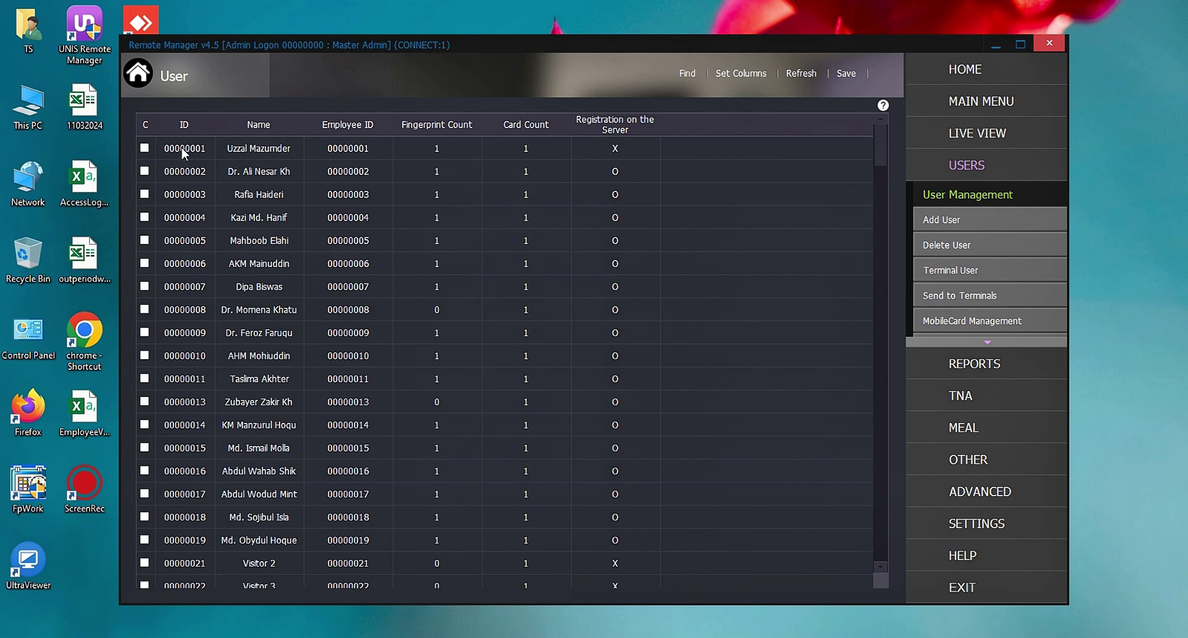
scroll(238, 267, down, 1)
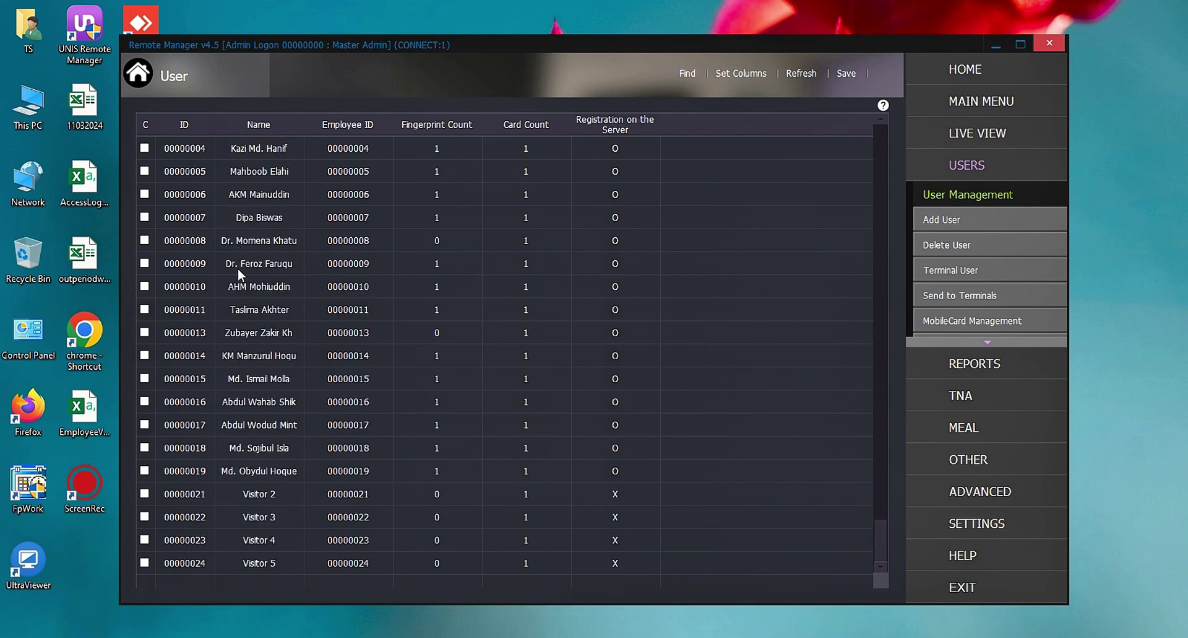
scroll(238, 269, up, 1)
scroll(238, 267, down, 3)
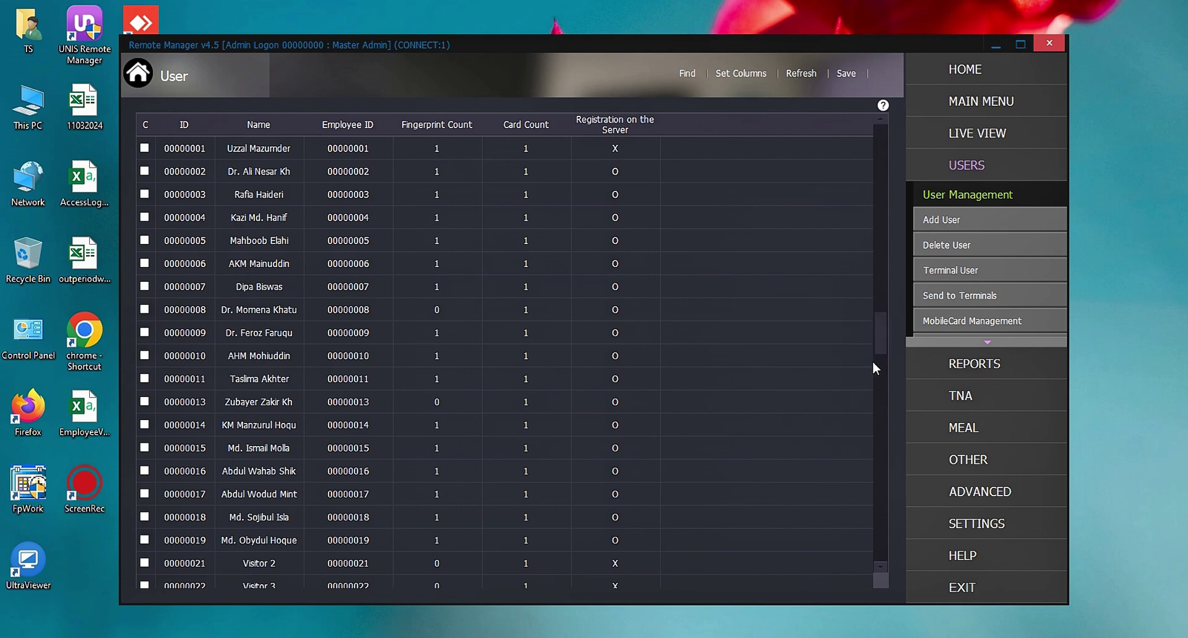
Search the Report Writer access log for the period 2024-06-01 to 2024-06-30 and look through the authentication records.
click(986, 361)
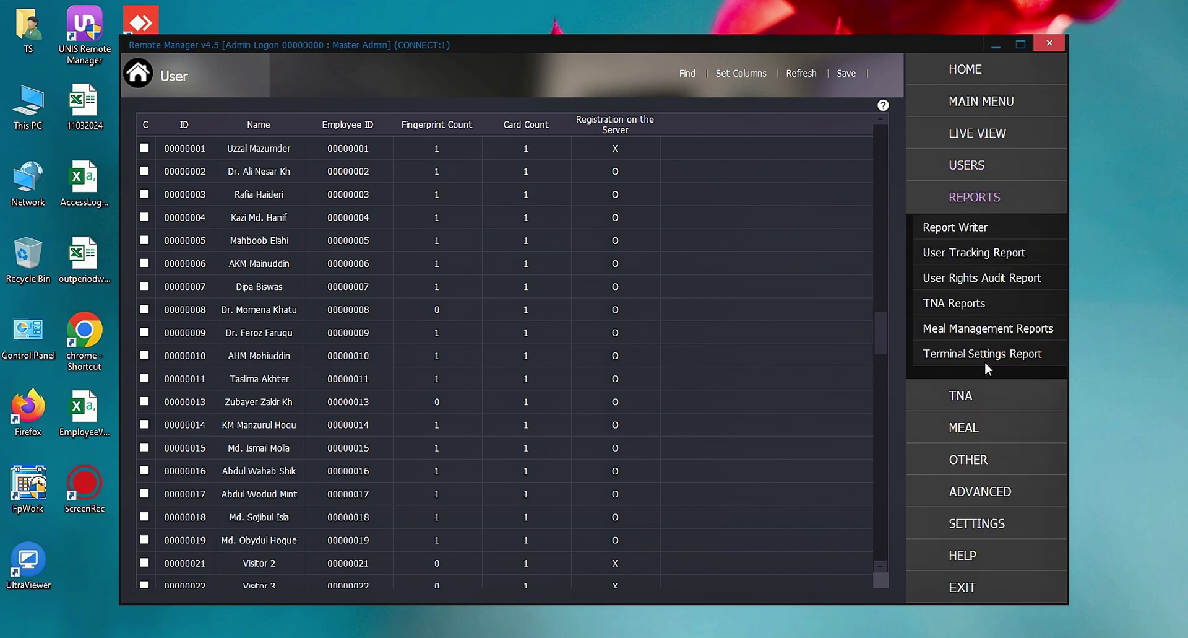
click(954, 228)
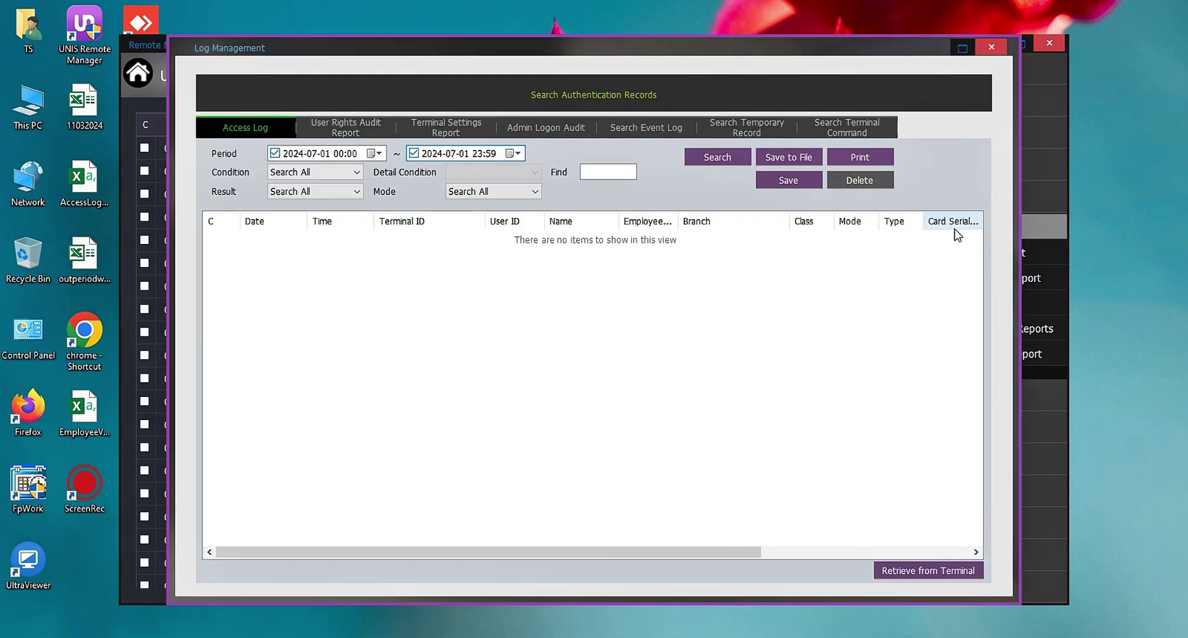
click(375, 153)
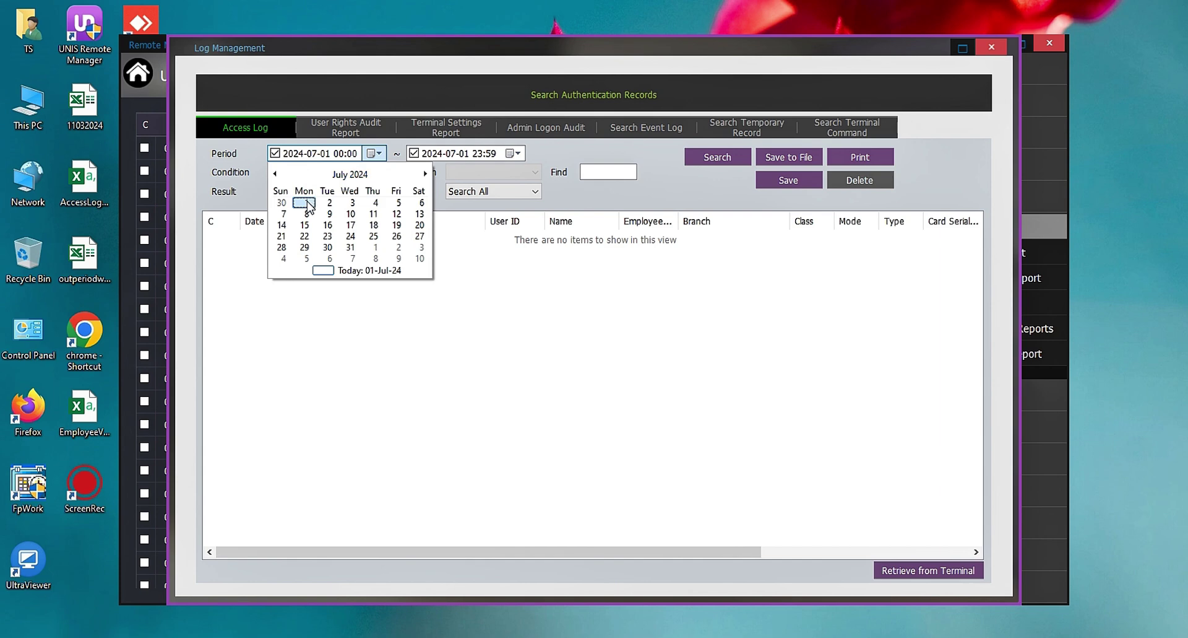
click(275, 174)
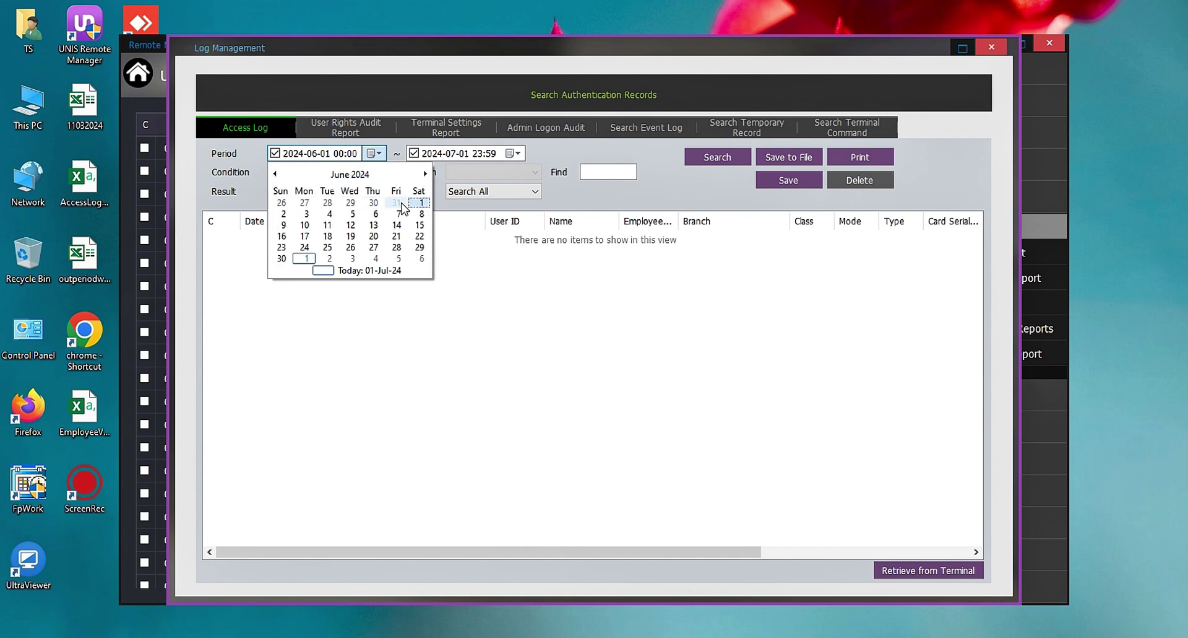
click(421, 202)
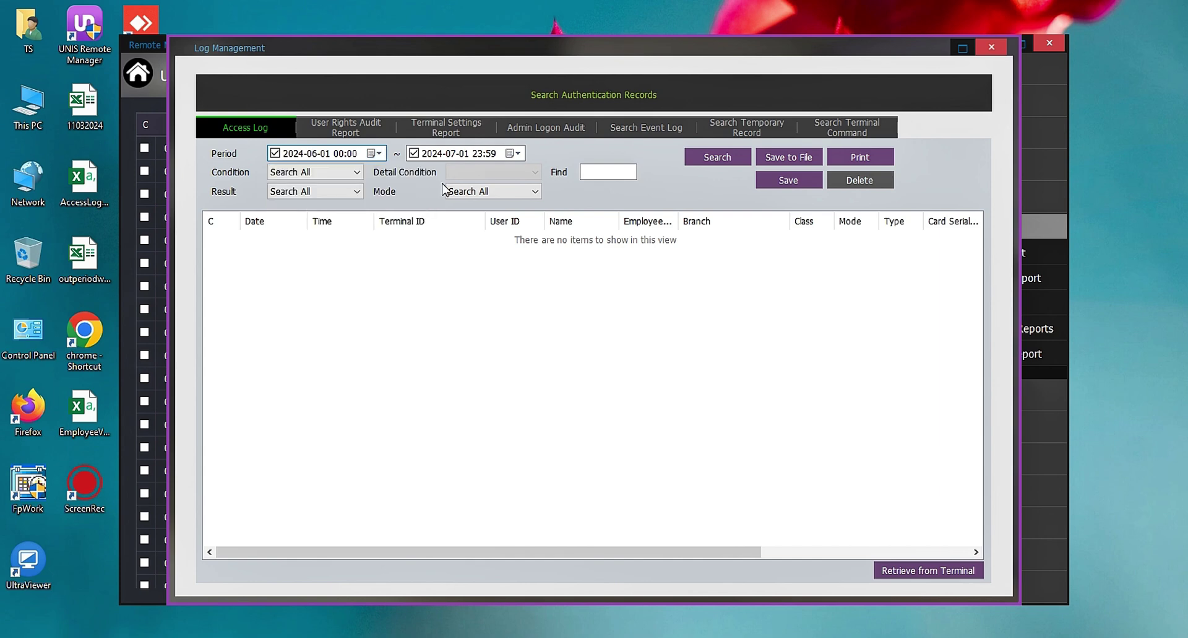
click(513, 153)
click(414, 174)
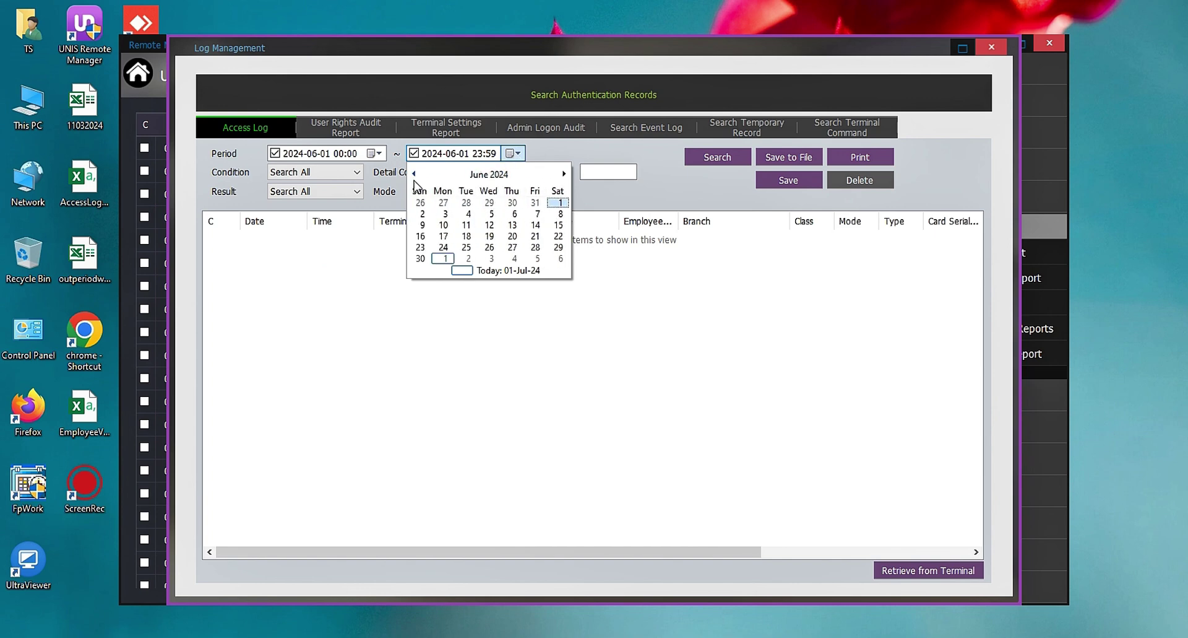
click(422, 258)
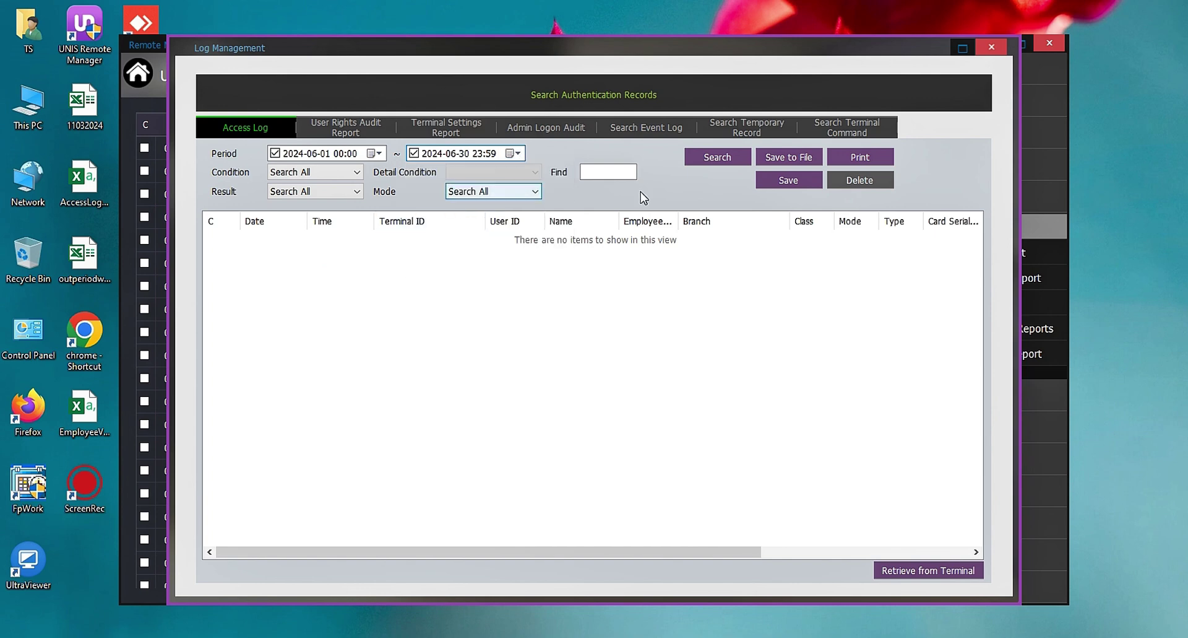
click(727, 159)
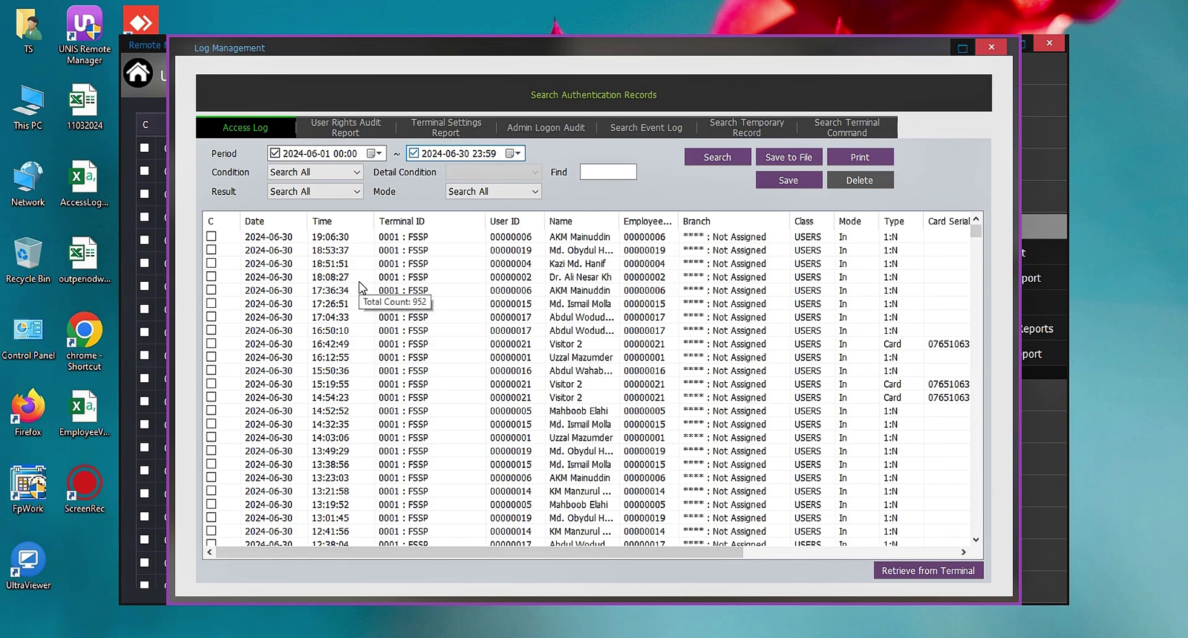
scroll(362, 288, down, 4)
mouse_move(976, 234)
mouse_down()
mouse_move(976, 399)
mouse_move(997, 485)
mouse_move(976, 230)
mouse_up()
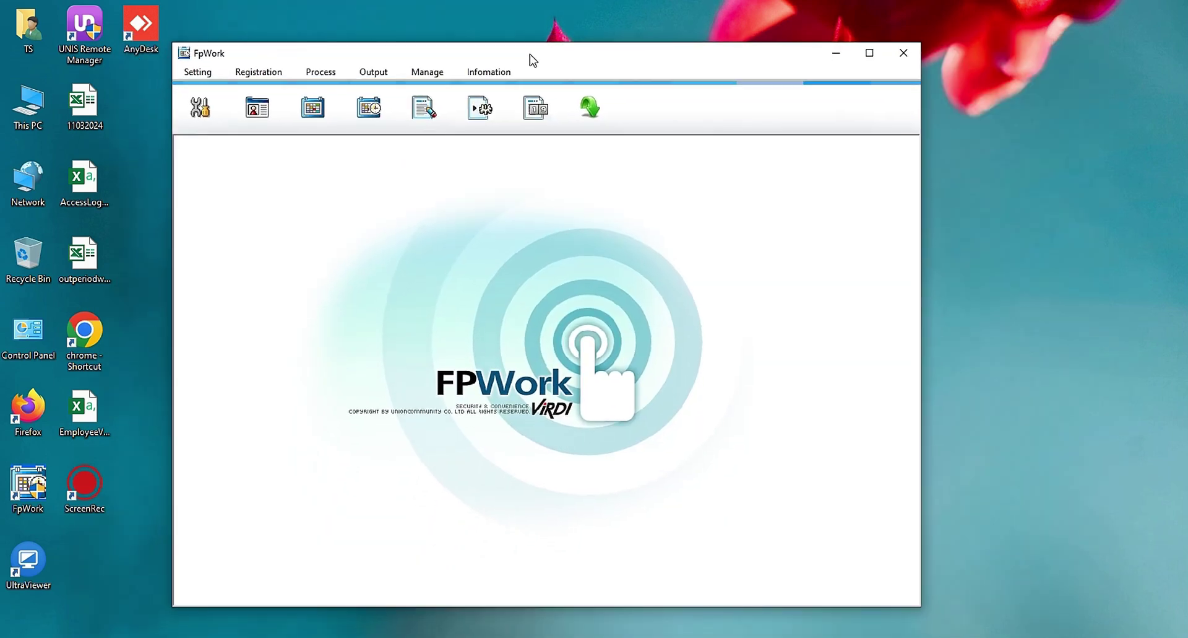
Open Import Entrance Data and set the start date of its period to 2024-06-15.
click(319, 72)
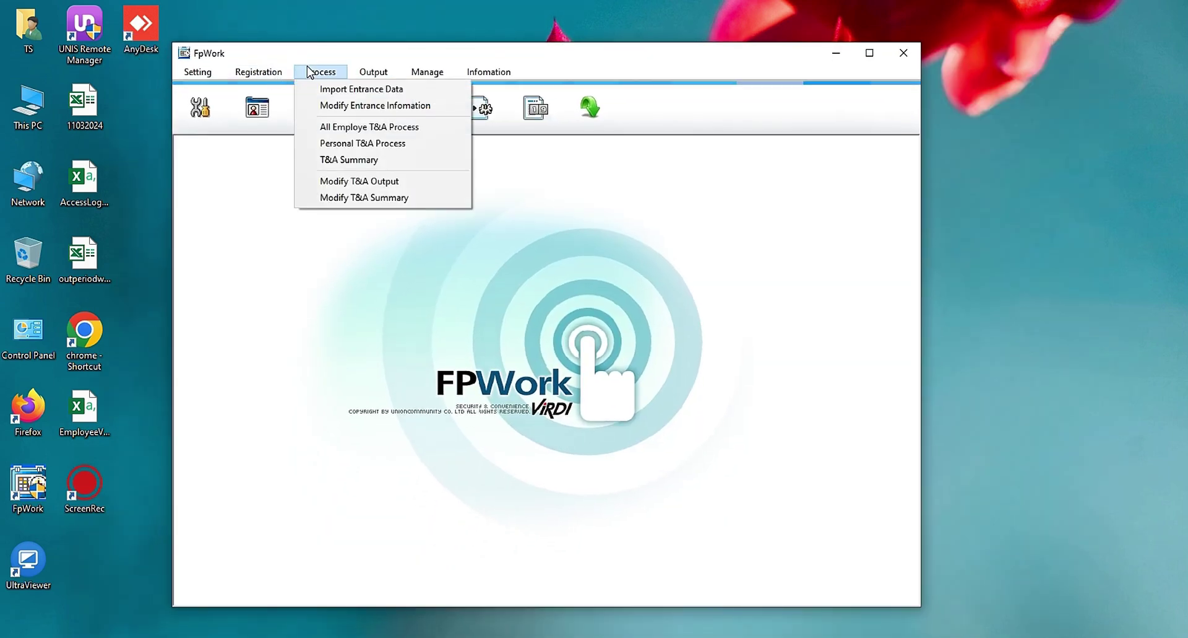
click(323, 91)
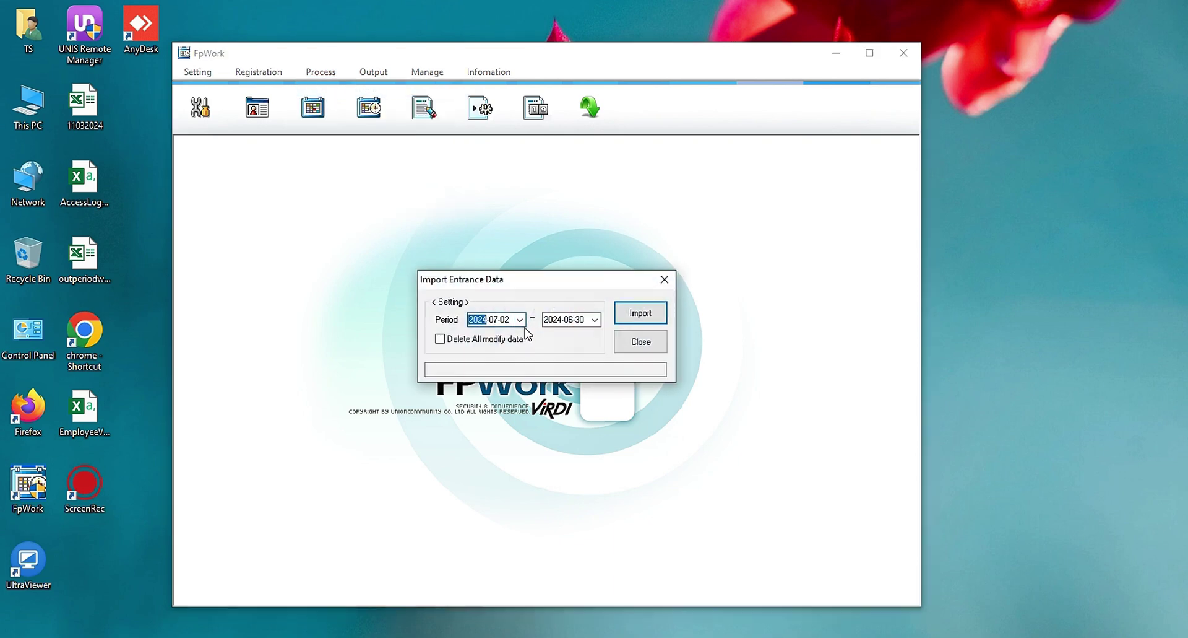
click(523, 318)
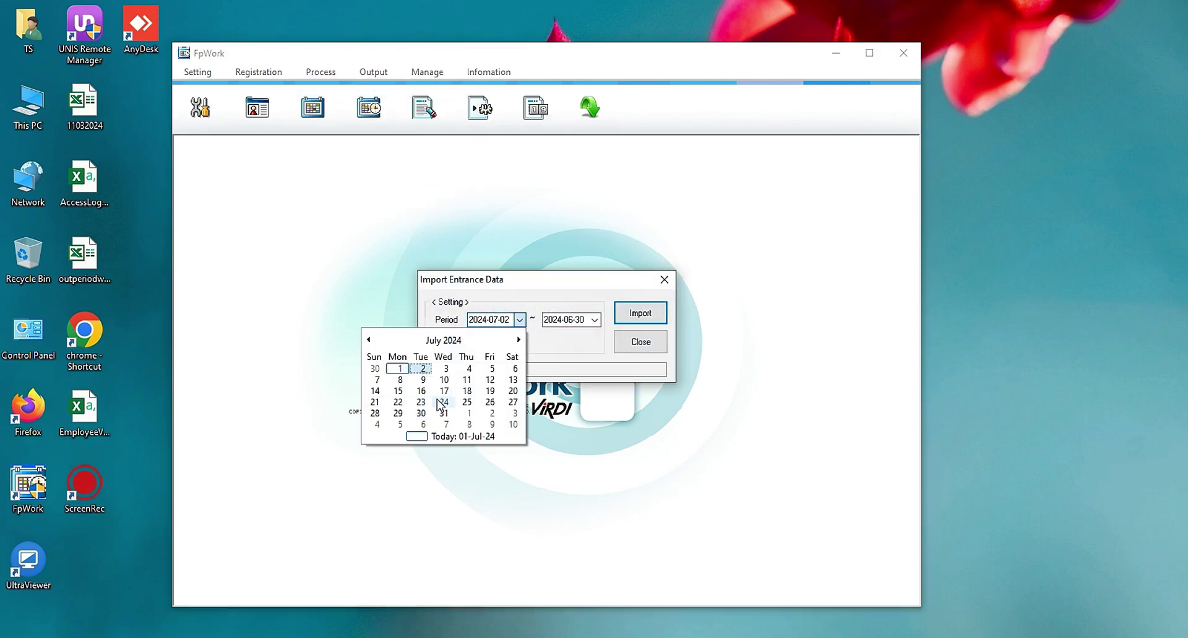
click(398, 391)
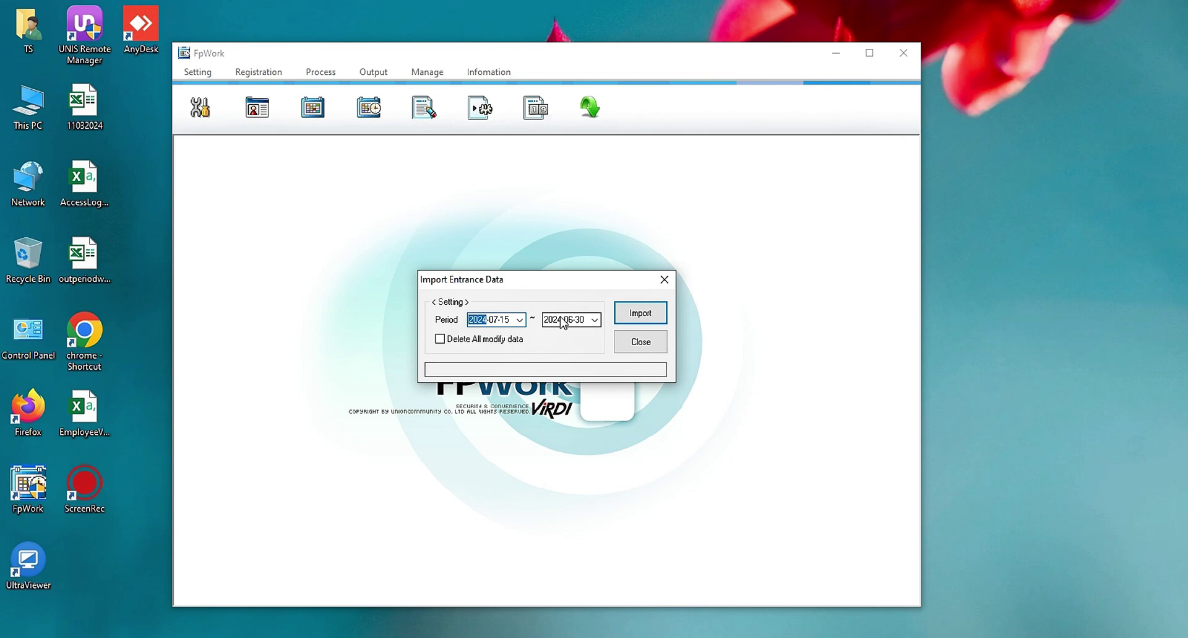
click(520, 319)
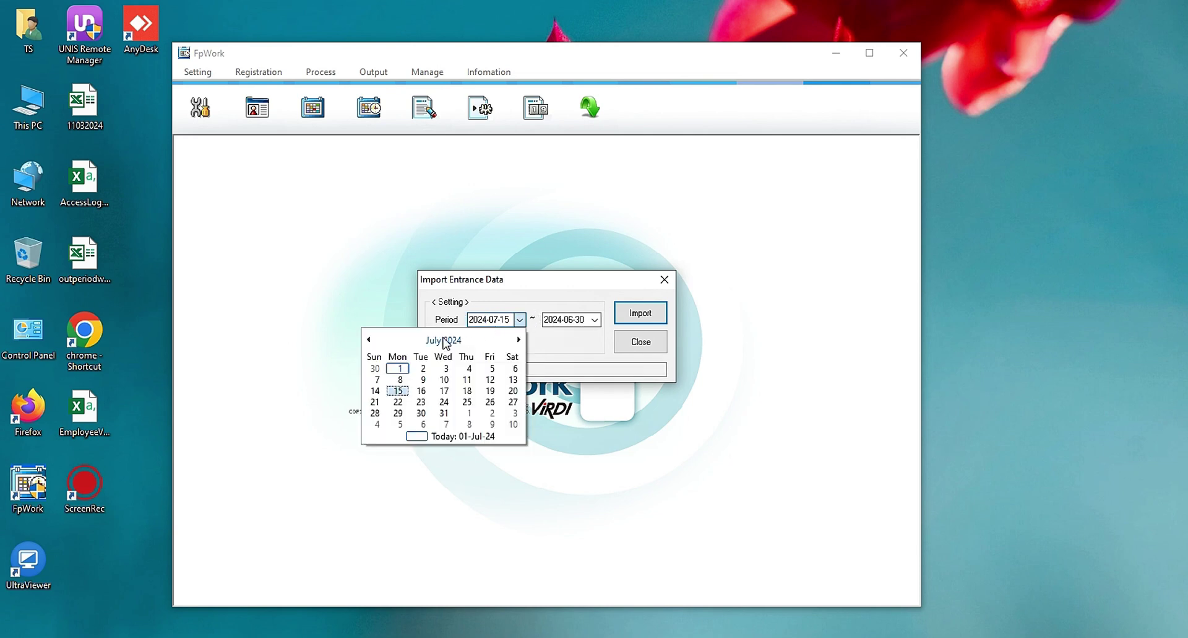
click(370, 339)
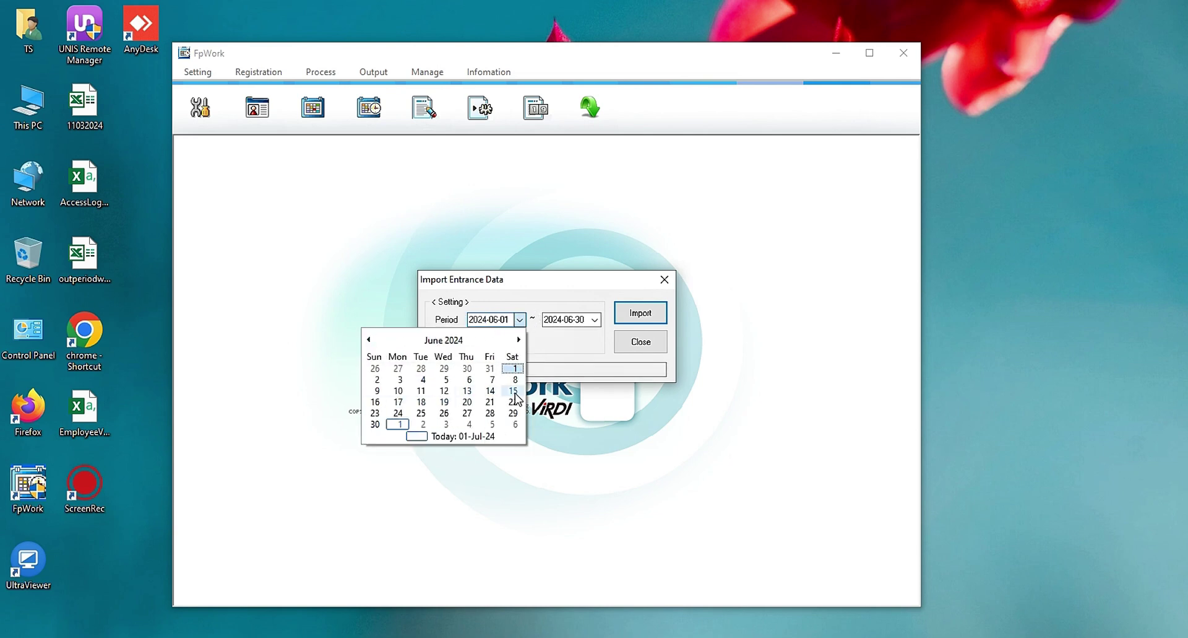
click(513, 391)
Set the import period's end date to 2024-06-30, import the entrance data and close the dialog.
click(595, 319)
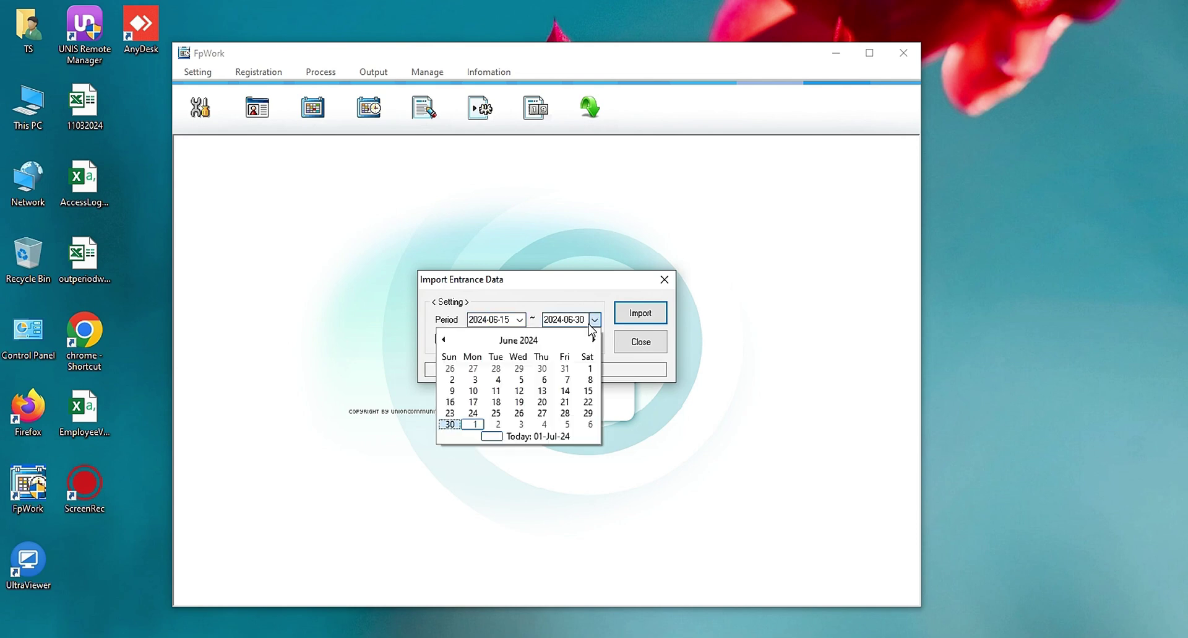
click(444, 339)
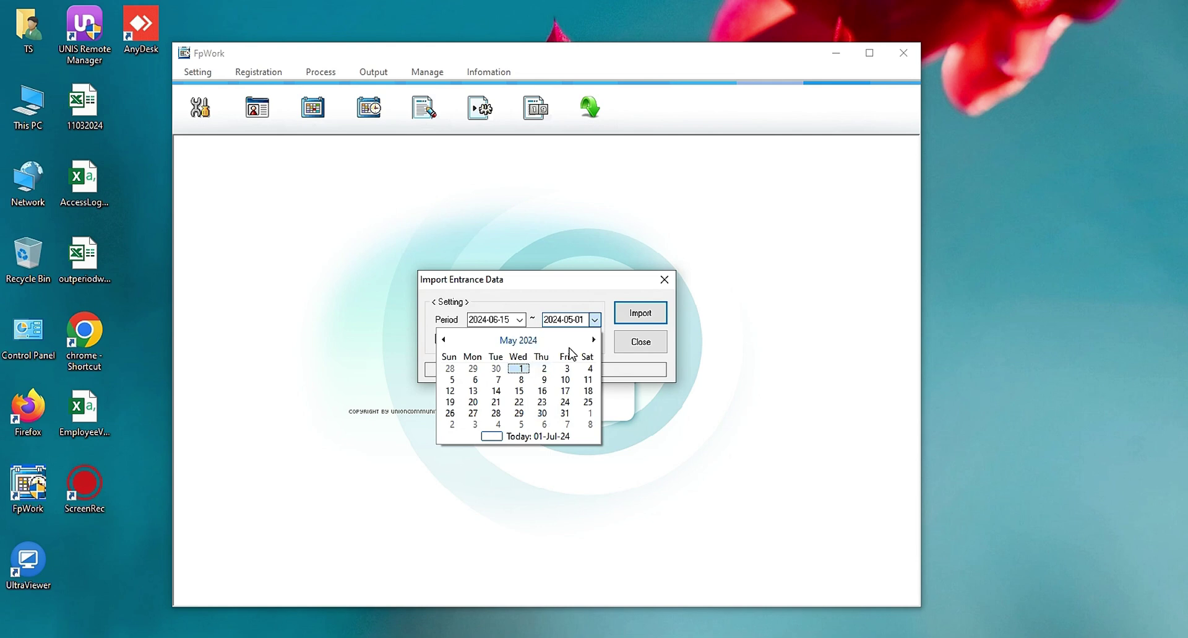
click(594, 339)
click(450, 424)
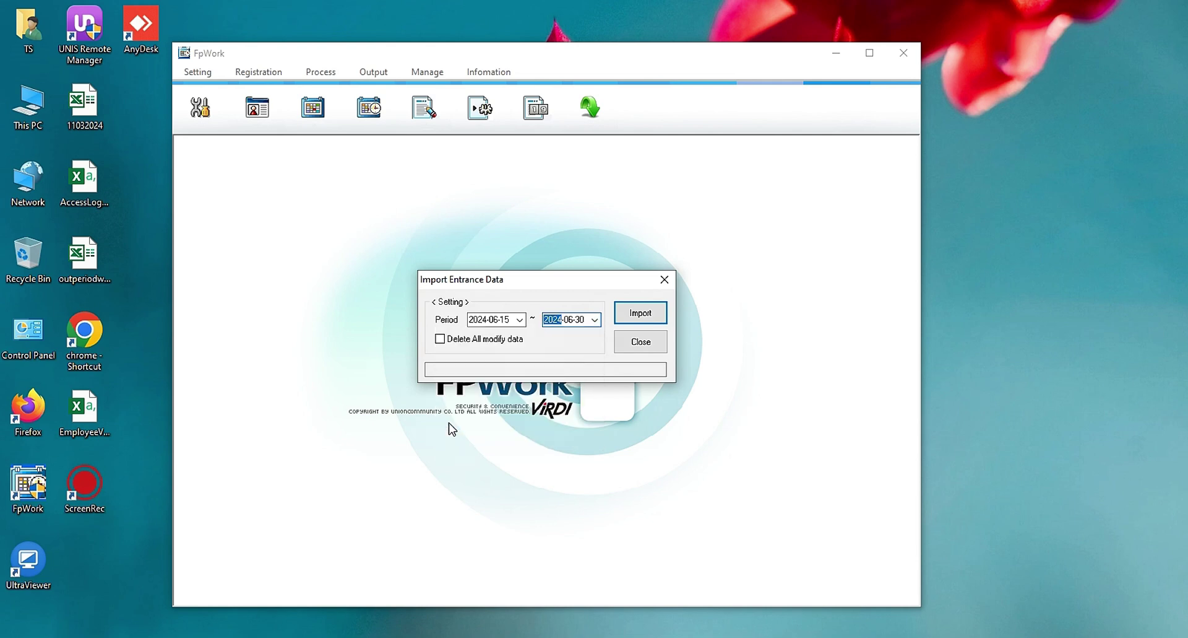
click(633, 315)
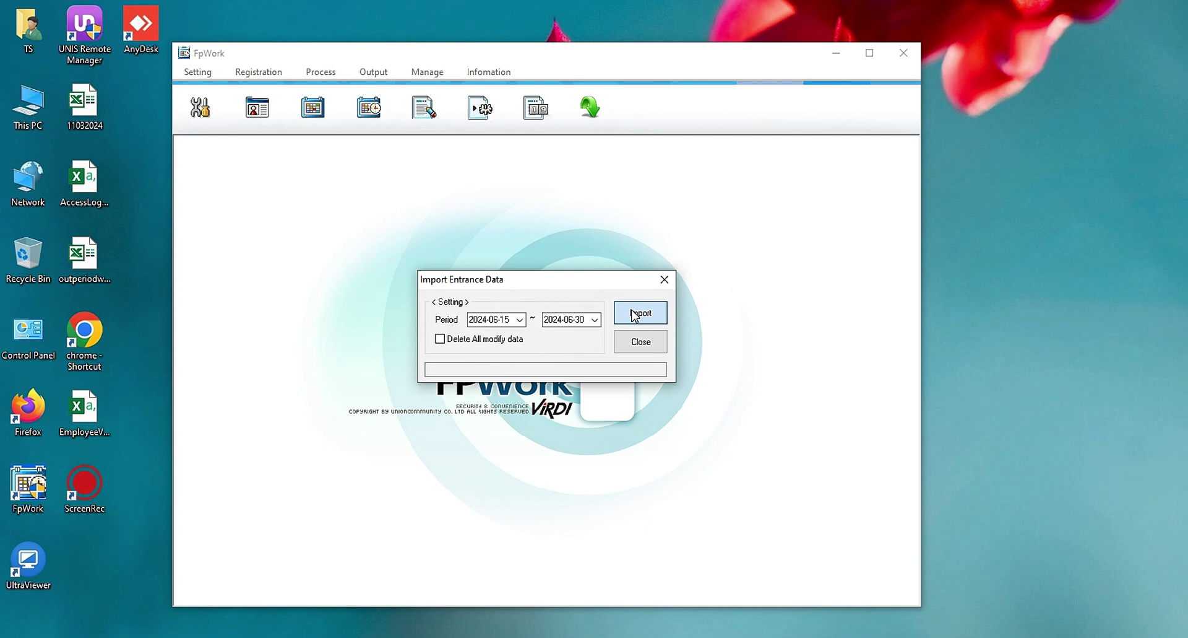
click(640, 340)
Open the T&A process for all employees and set its period start date to 2024-06-15.
click(321, 71)
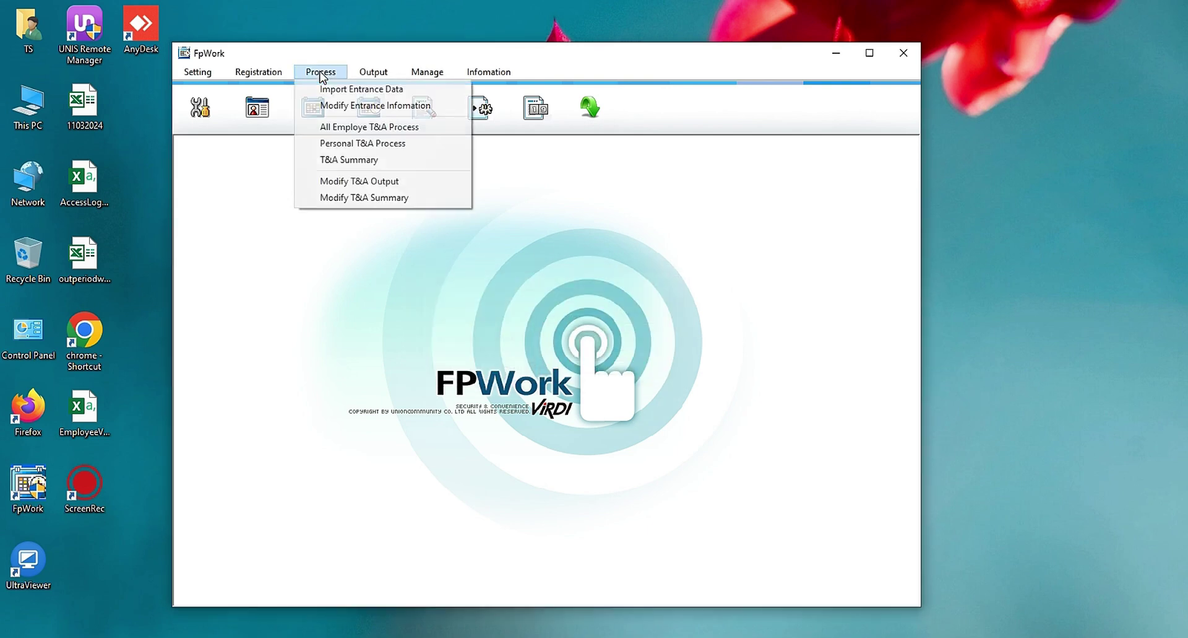
click(330, 129)
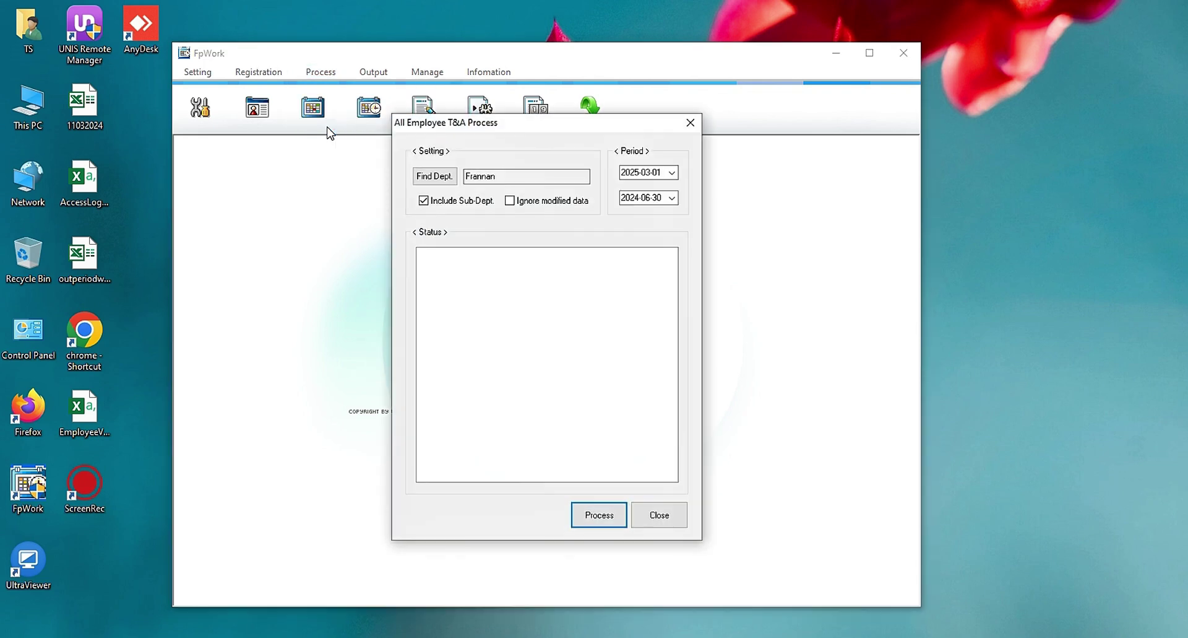
click(673, 173)
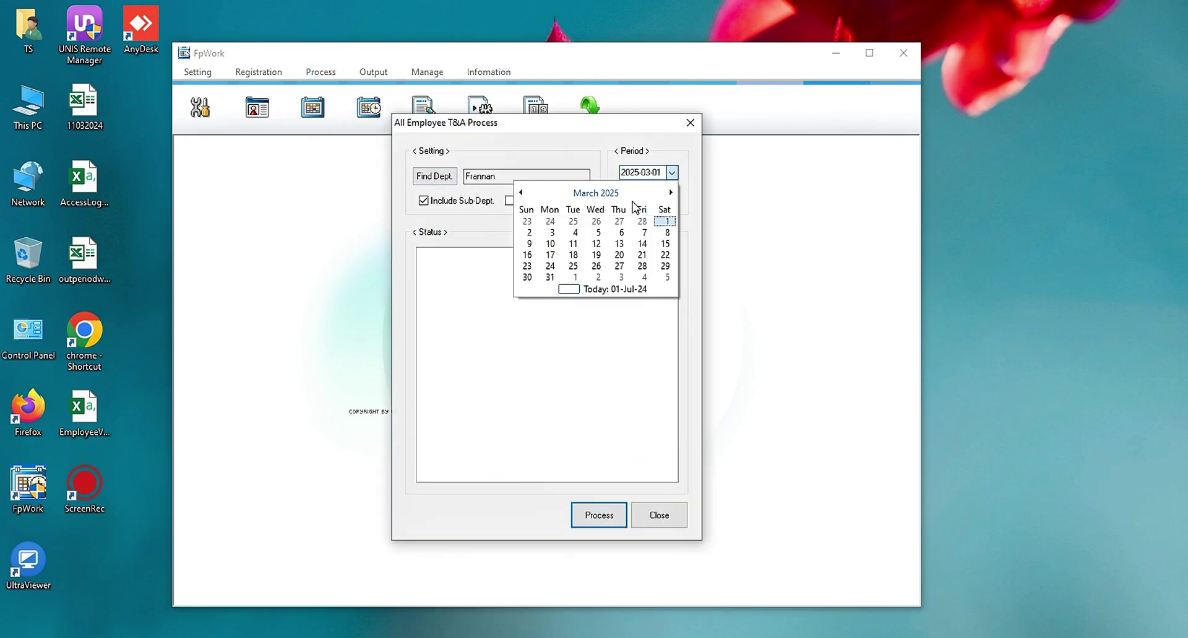
click(521, 192)
click(665, 241)
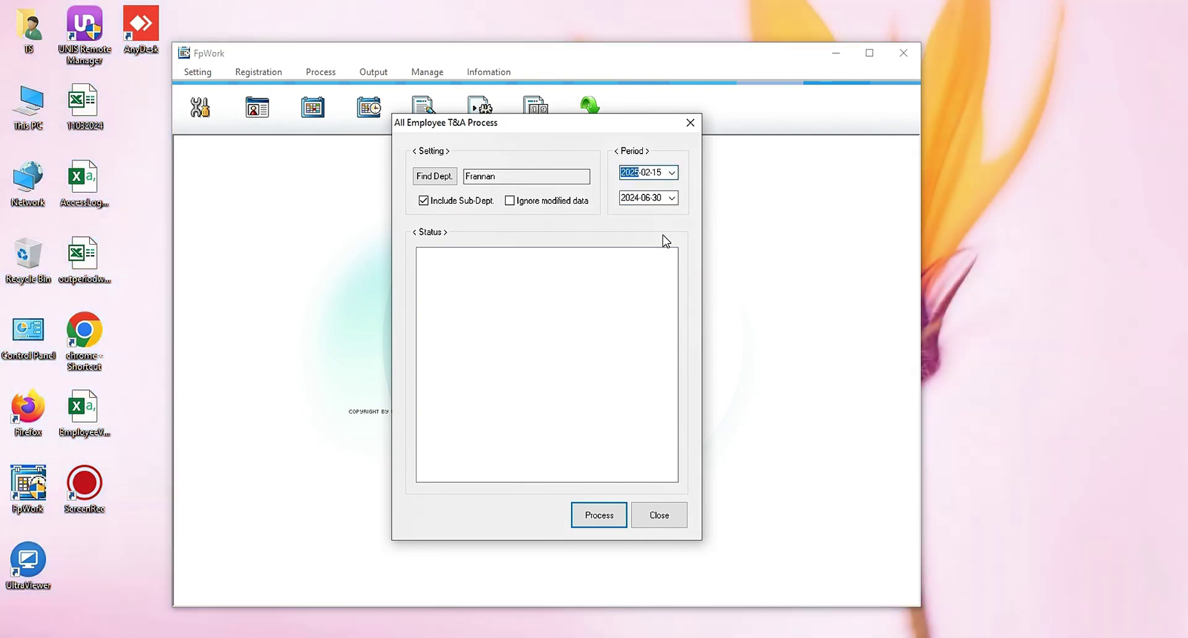
click(672, 172)
click(603, 289)
click(672, 172)
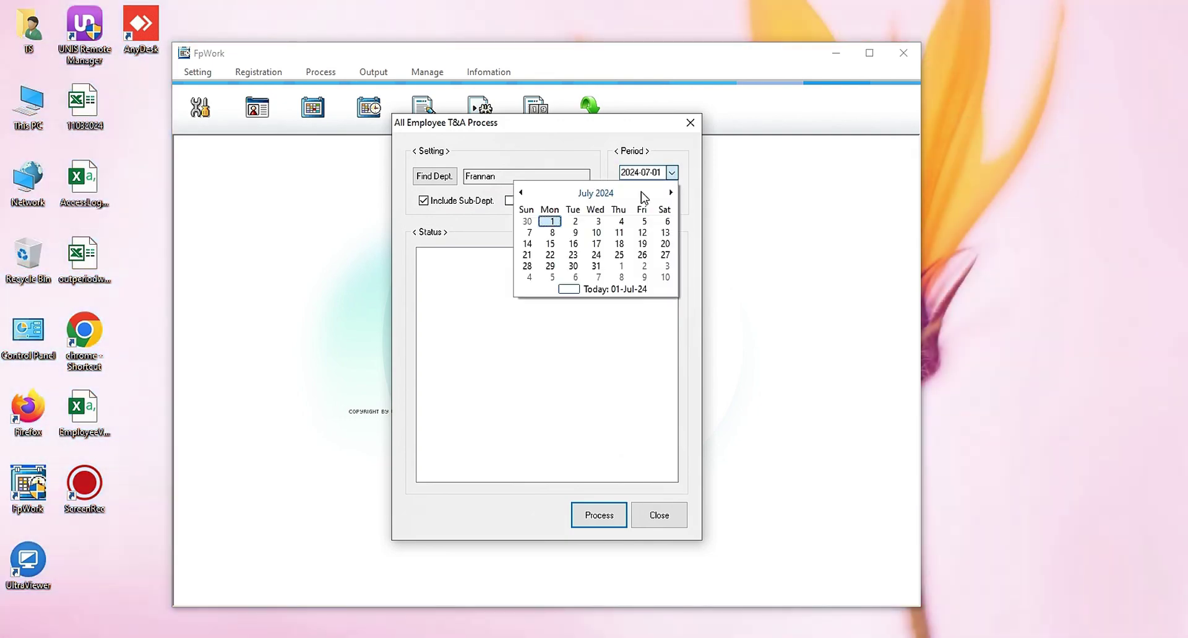
click(521, 192)
click(665, 244)
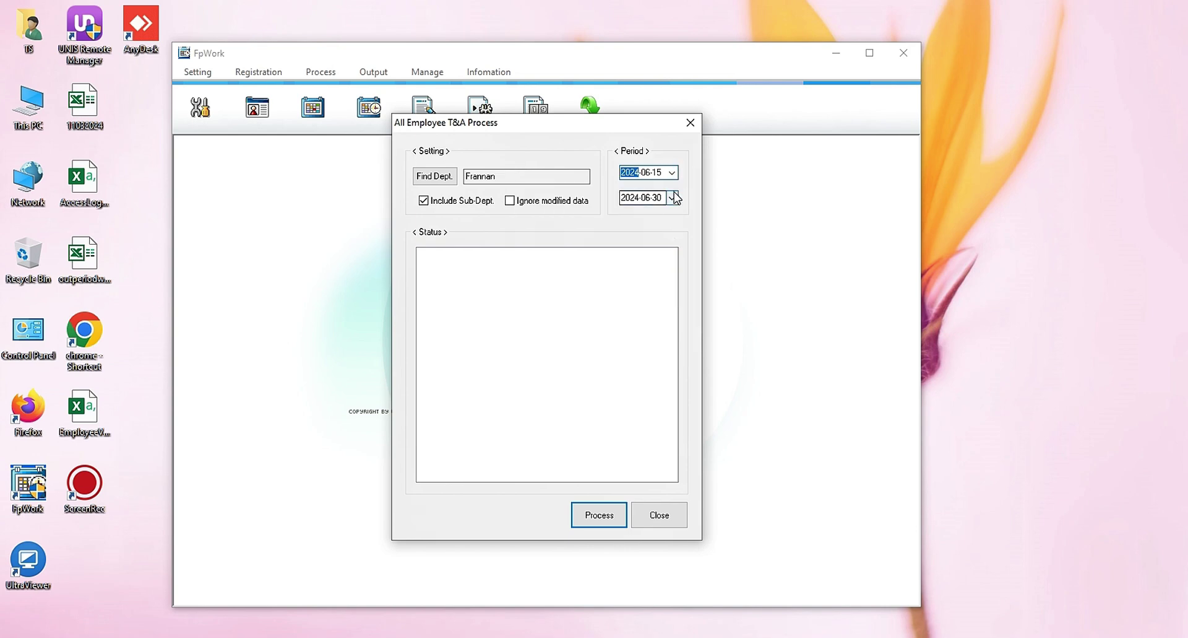
Set the T&A process end date to 2024-06-30, process all employees including sub-departments and close the dialog.
click(673, 198)
click(529, 303)
click(593, 508)
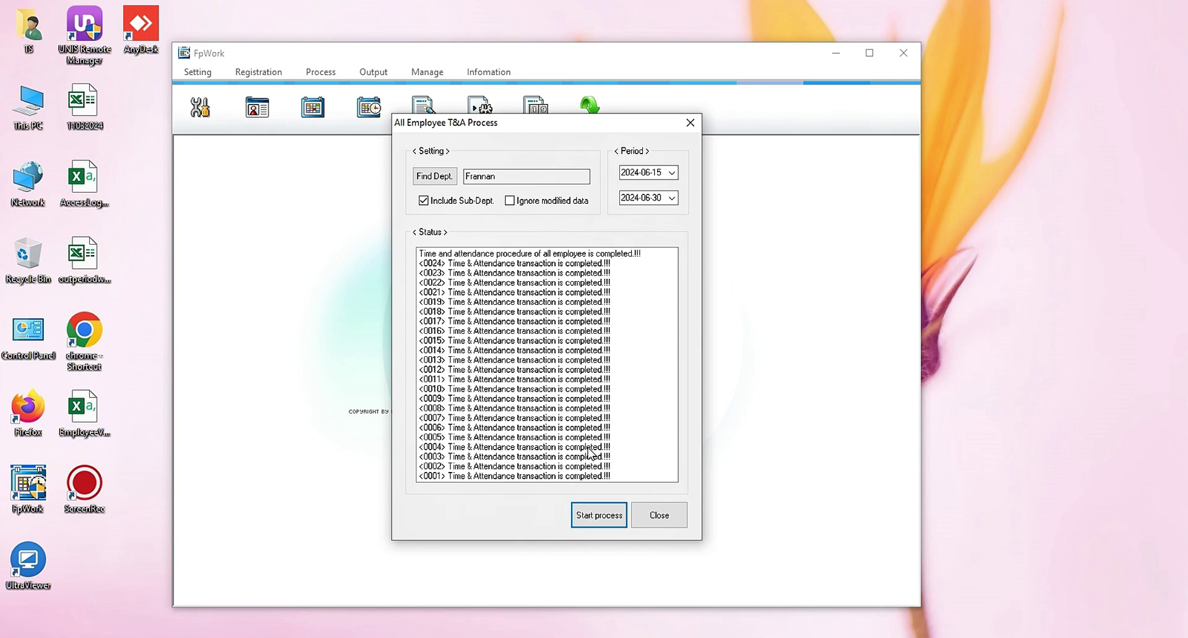
click(664, 519)
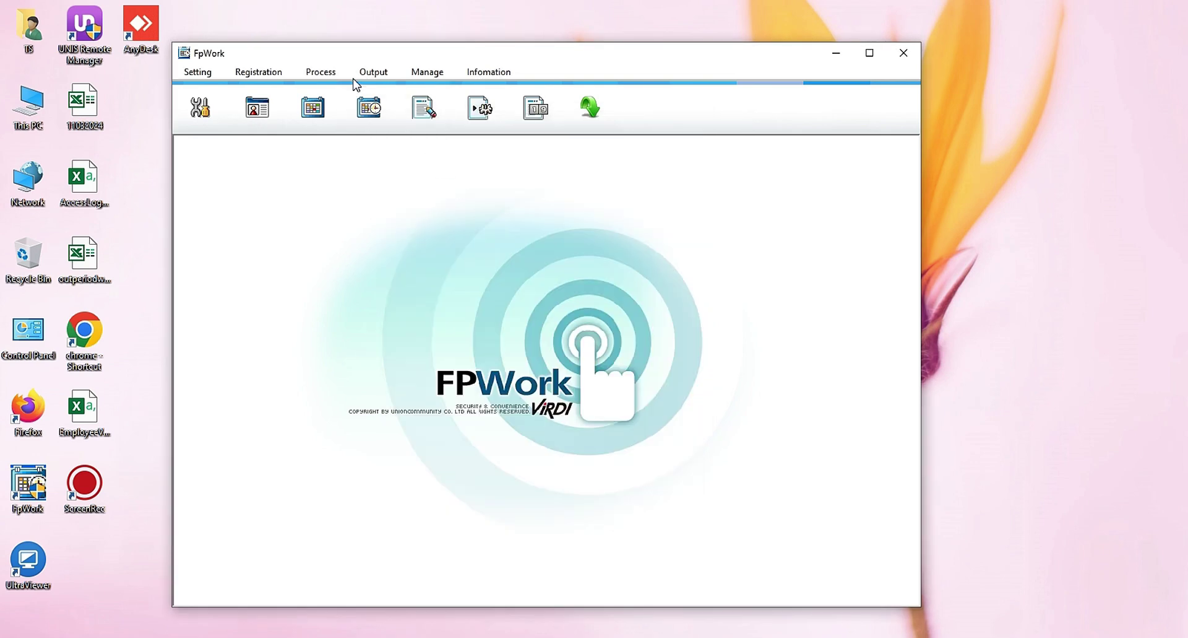
Open the Personal T&A Output and select the first employee in the employee list.
click(372, 72)
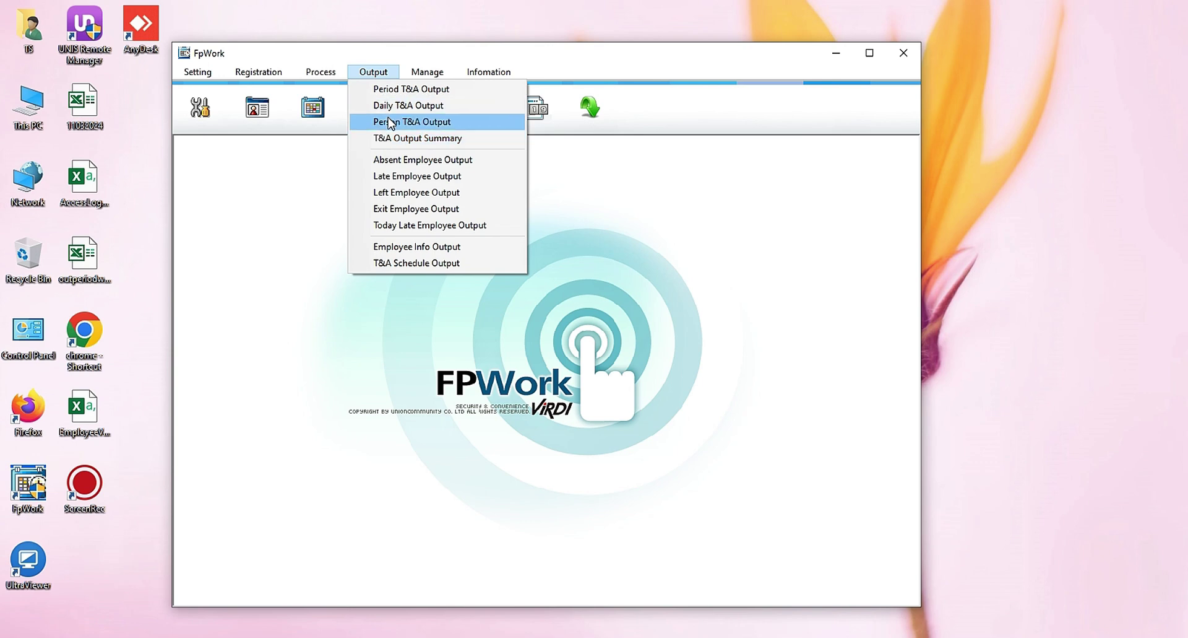
click(391, 122)
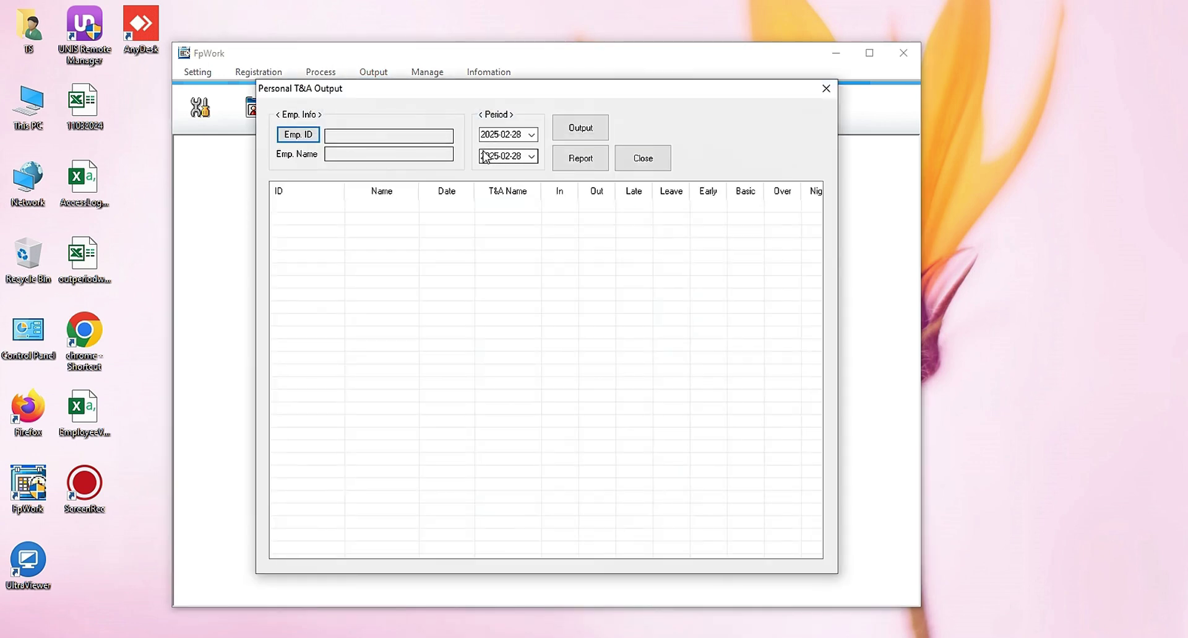
click(298, 135)
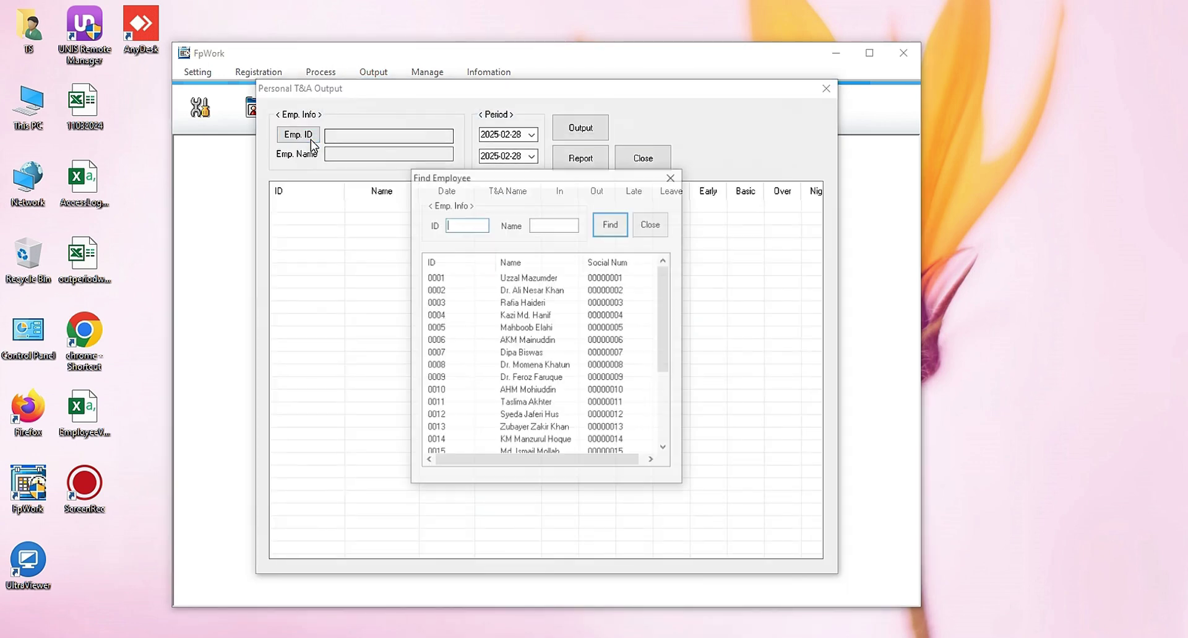
click(514, 279)
double_click(514, 282)
Set the start date of the Personal T&A Output period to 2024-06-15.
click(531, 134)
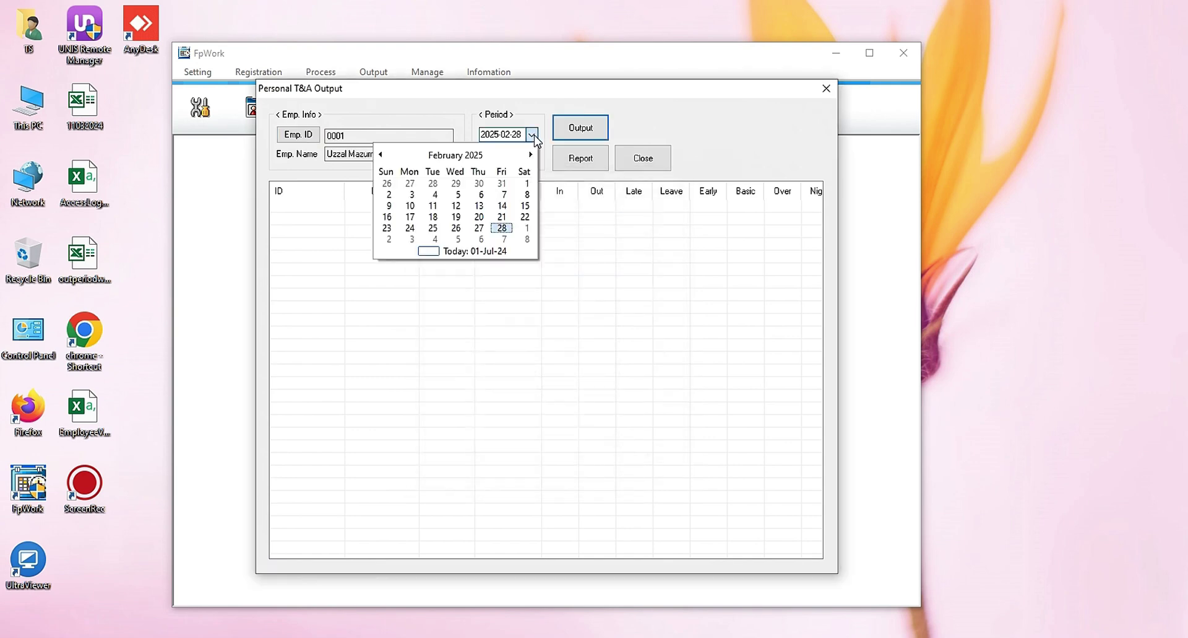
click(458, 252)
click(532, 134)
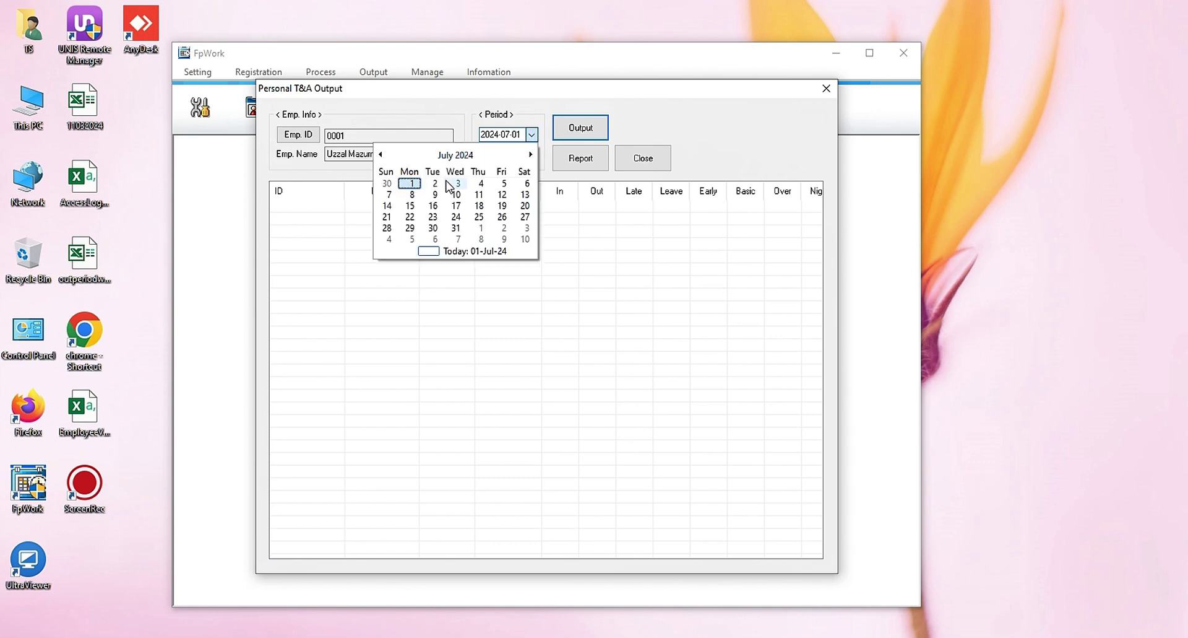
click(381, 155)
click(525, 207)
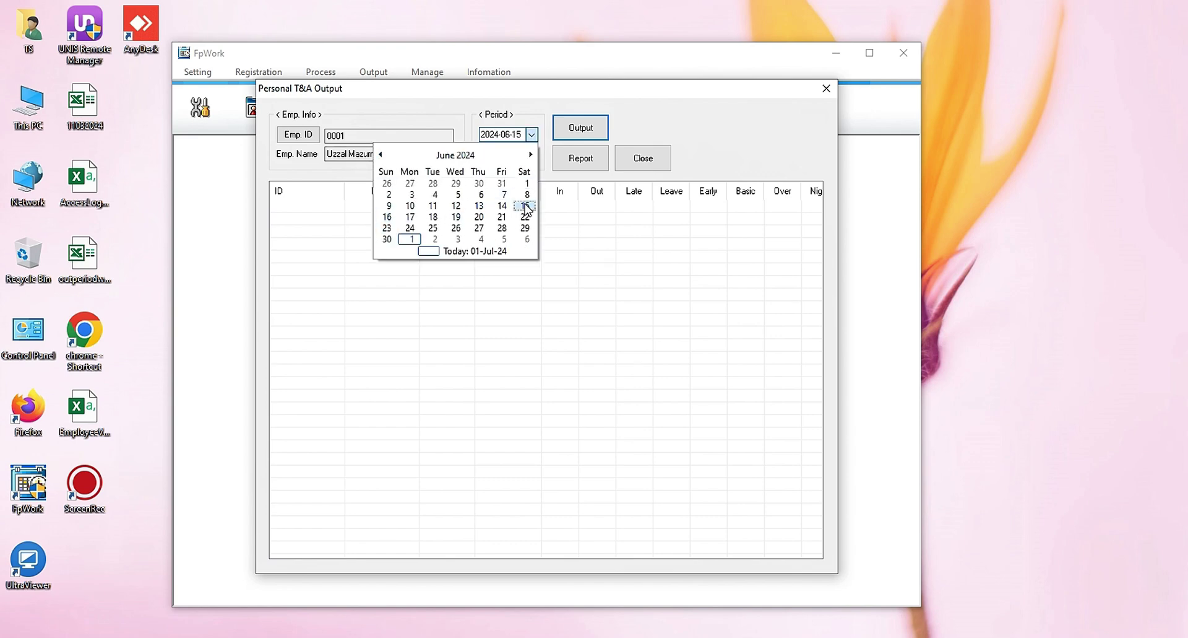
Set the Personal T&A Output end date to 2024-06-30 and output the employee's attendance records.
click(532, 156)
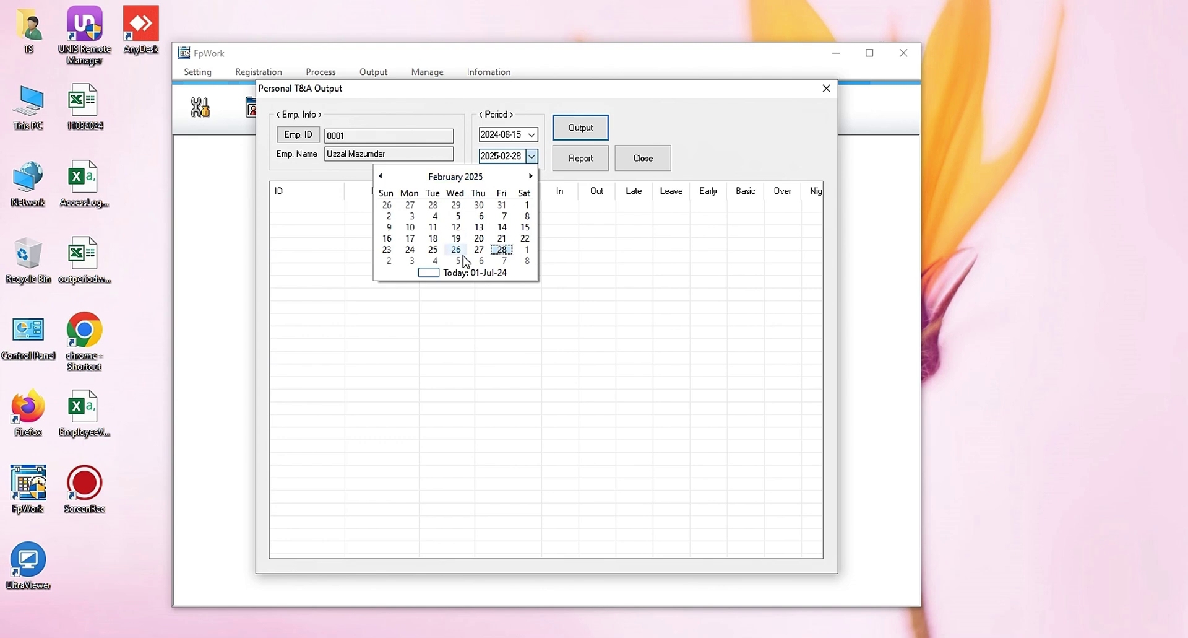
click(464, 273)
click(532, 156)
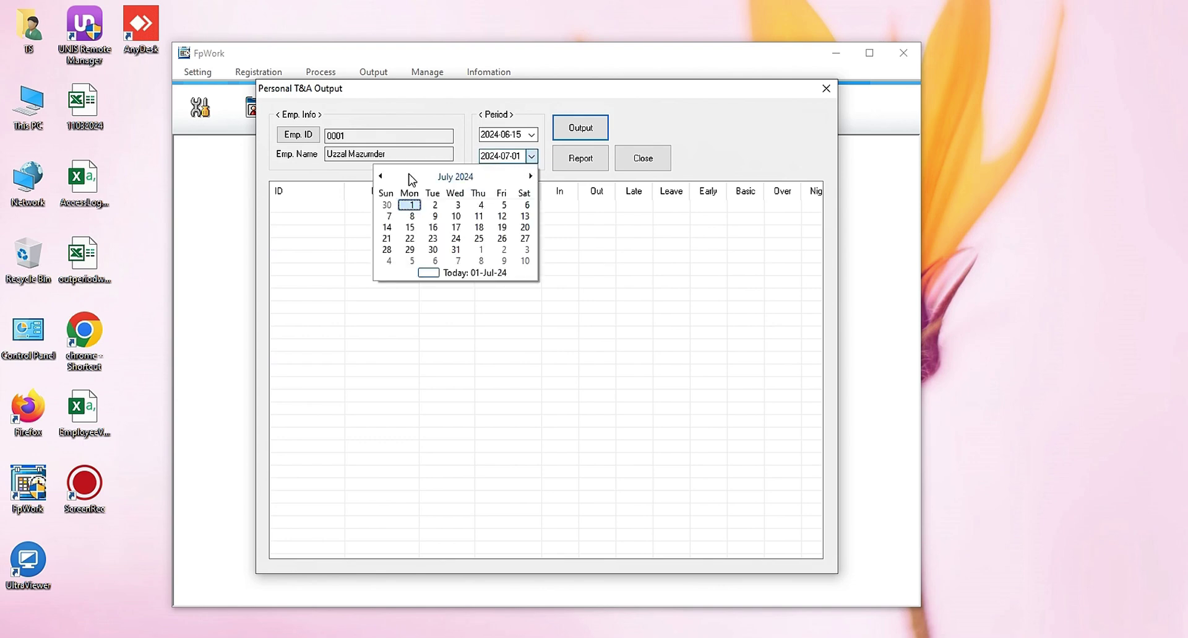
click(382, 176)
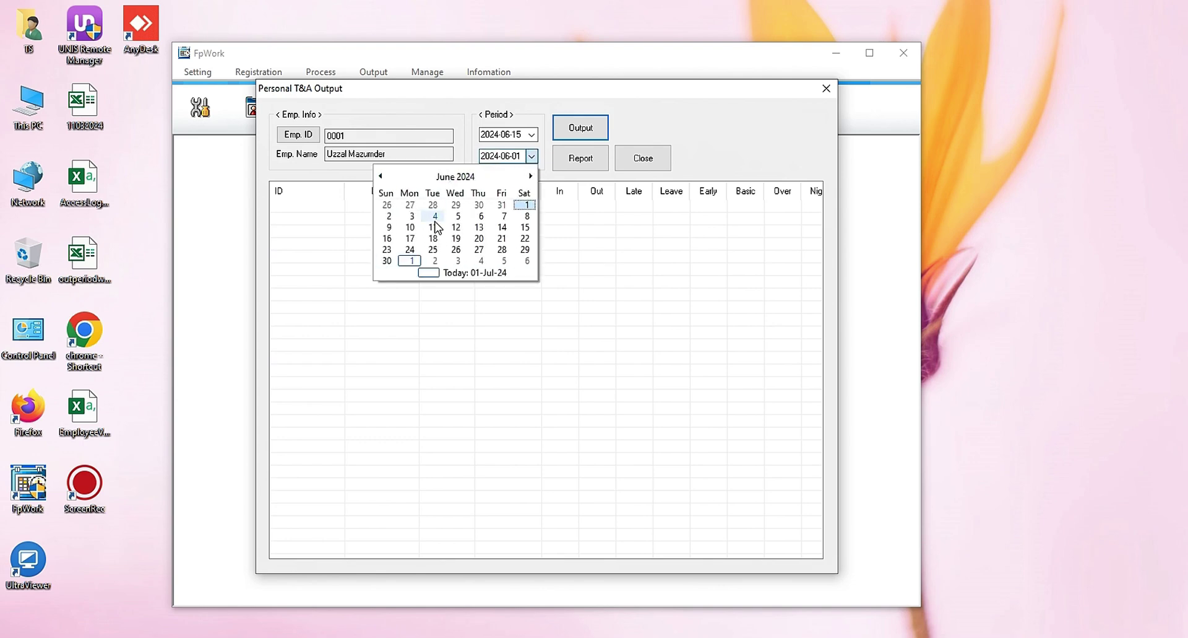
click(388, 262)
click(583, 124)
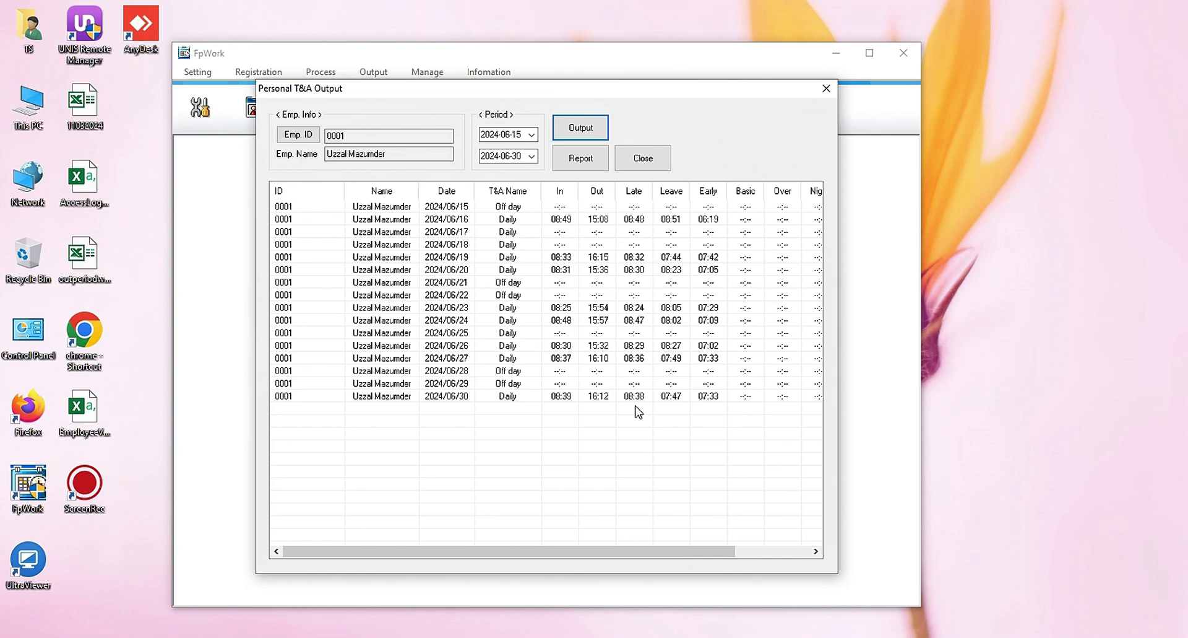
Check the off-day rows in the employee's attendance records and close the Personal T&A Output.
click(515, 296)
click(511, 371)
click(509, 385)
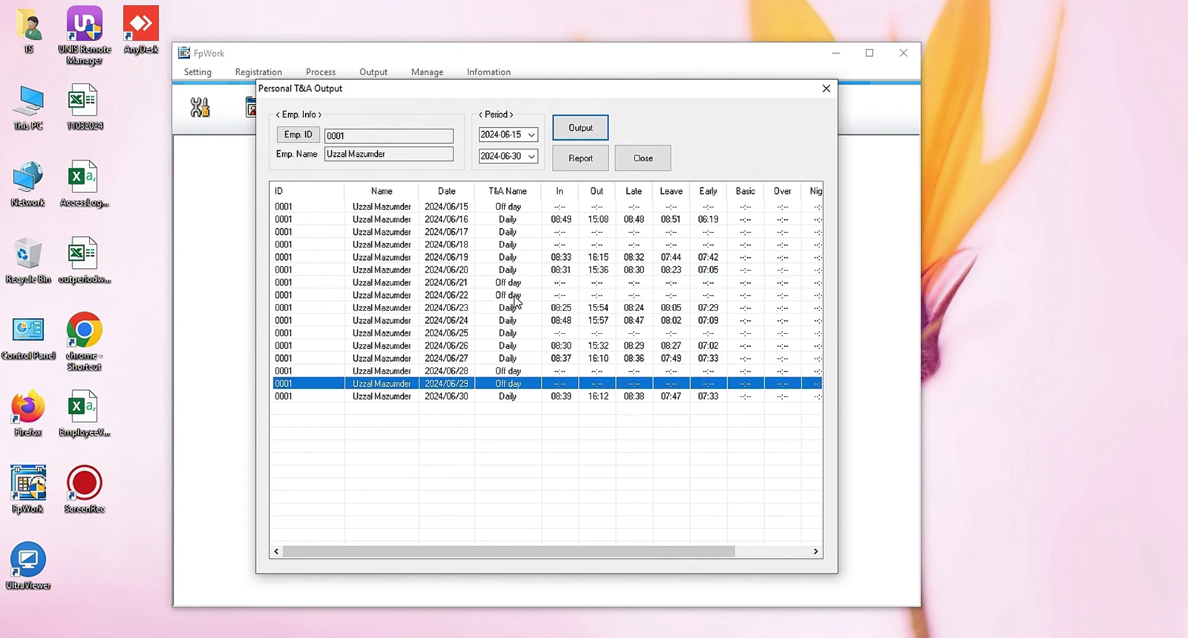
click(636, 160)
Output the T&A Output Summary of the Frannan department for June 2024, review it and close it.
click(375, 73)
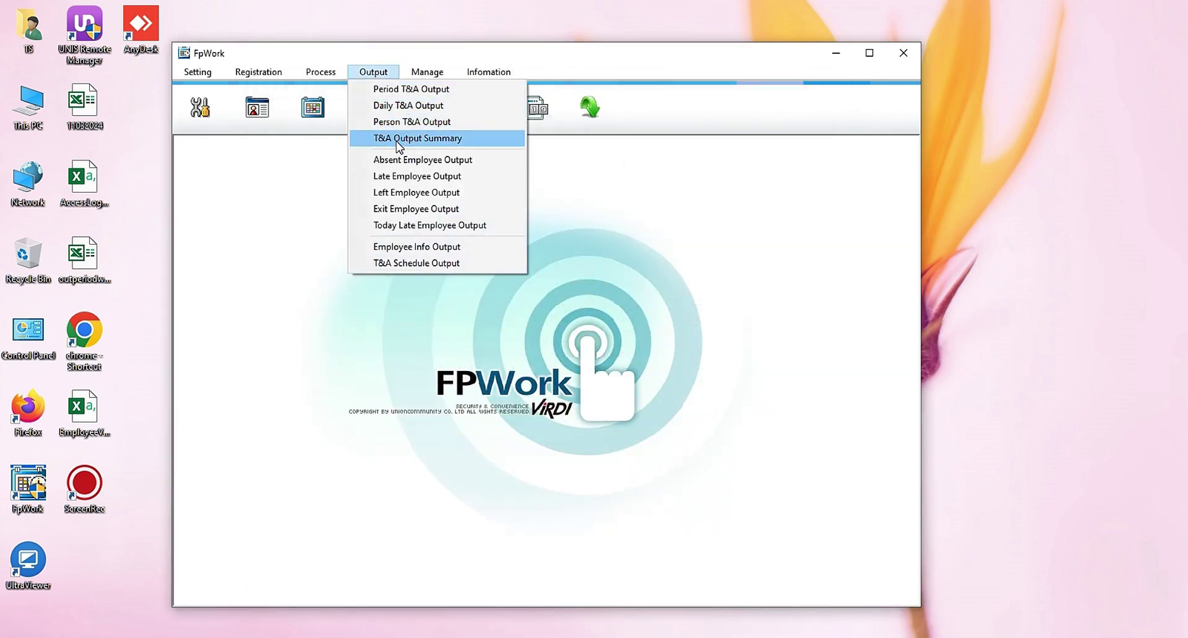
click(380, 145)
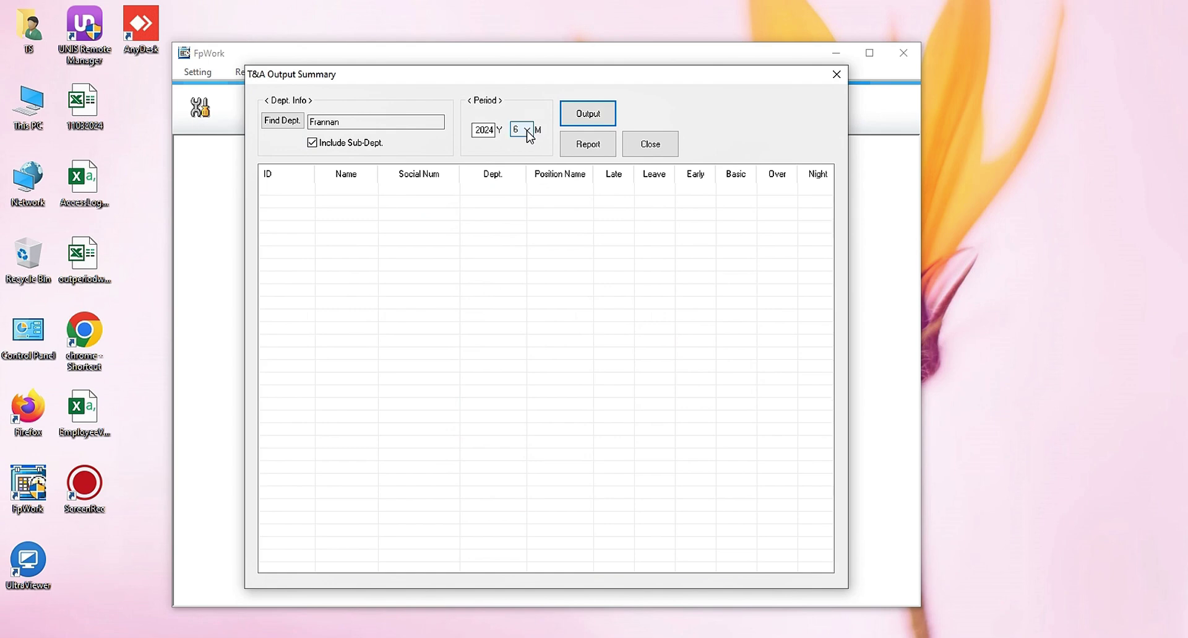
click(579, 116)
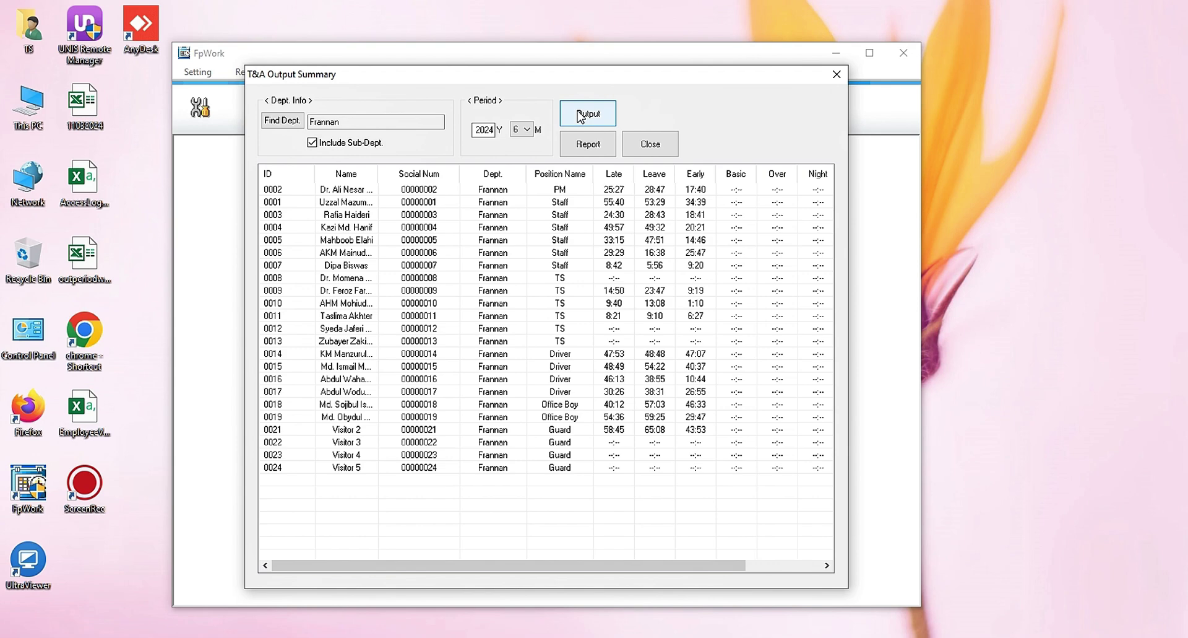
click(647, 144)
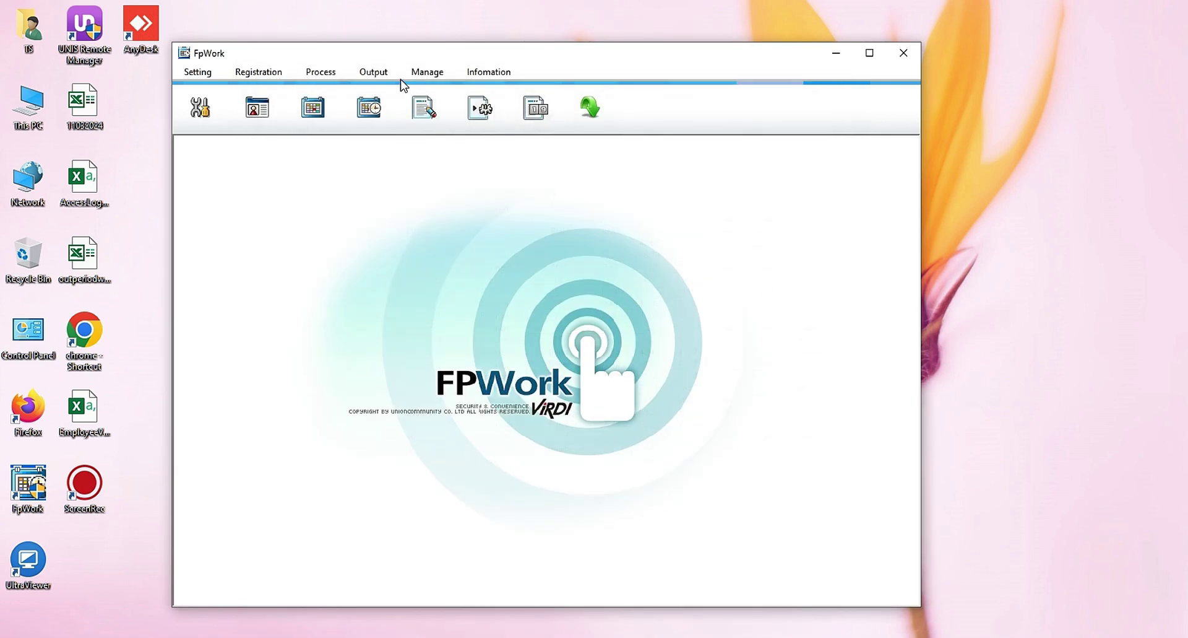
Open the Period T&A Output for the Frannan department and set the period's start date to 2024-06-15.
click(373, 72)
click(396, 89)
click(516, 134)
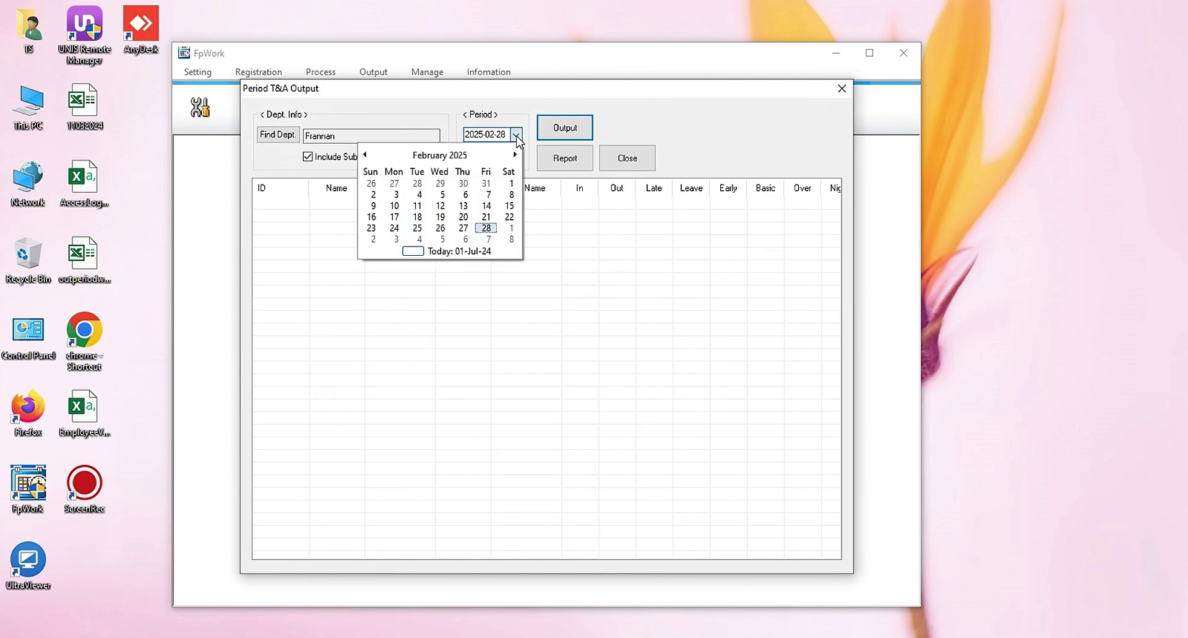
click(427, 251)
click(515, 135)
click(365, 155)
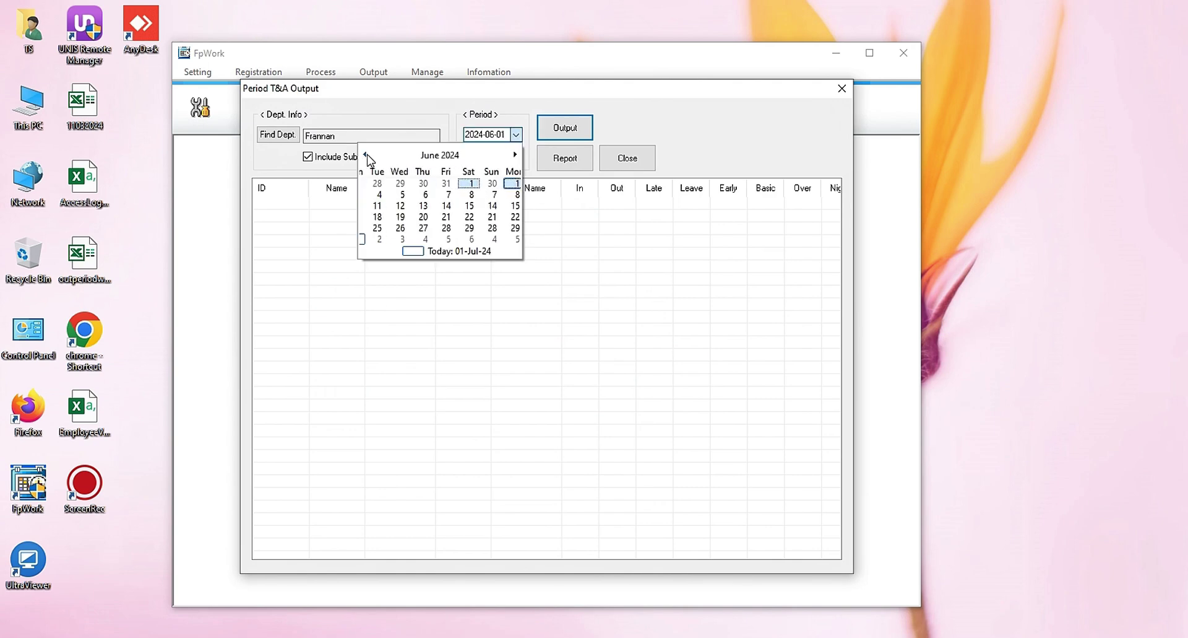
click(510, 205)
Output the Period T&A records with end date 2024-06-30, look through them and close the Period T&A Output.
click(516, 156)
click(428, 272)
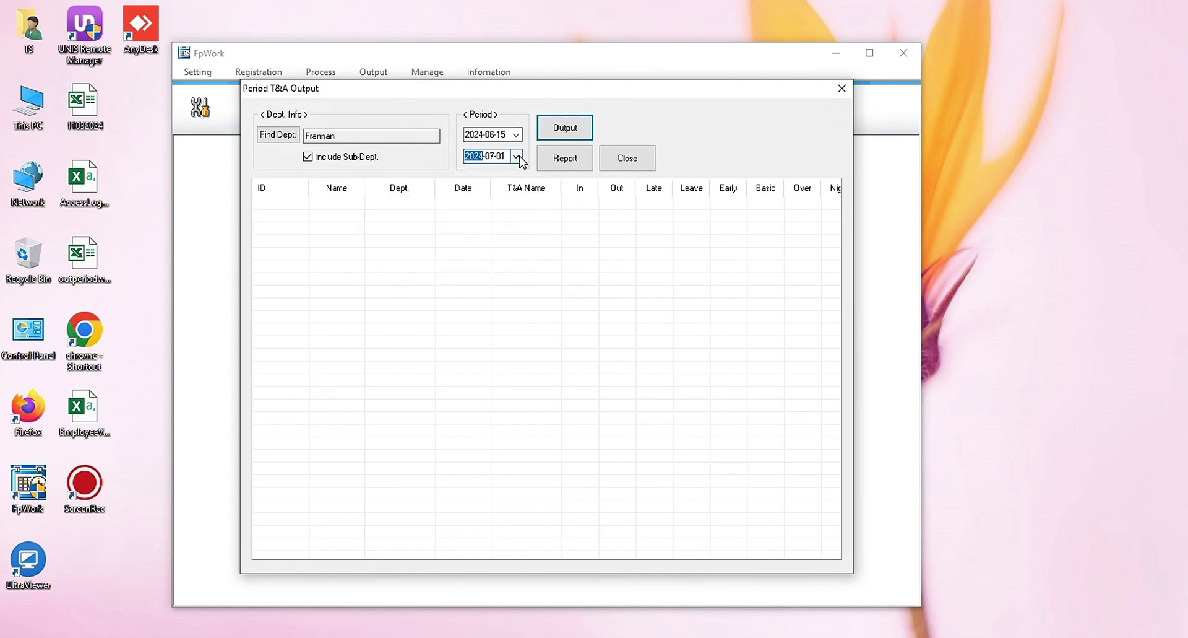
click(516, 156)
click(365, 176)
click(377, 260)
click(563, 127)
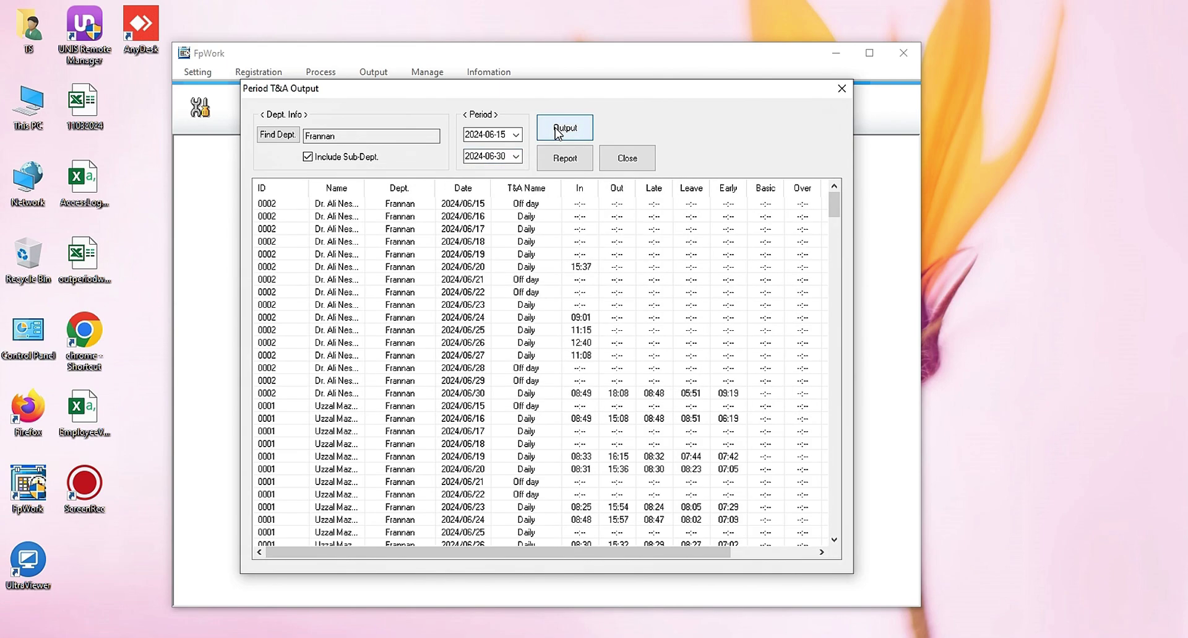
mouse_move(834, 207)
mouse_down()
mouse_move(830, 523)
mouse_move(830, 218)
mouse_up()
click(627, 158)
Open Work Schedule Setting, load the Frannan department and select all of its employees.
click(260, 72)
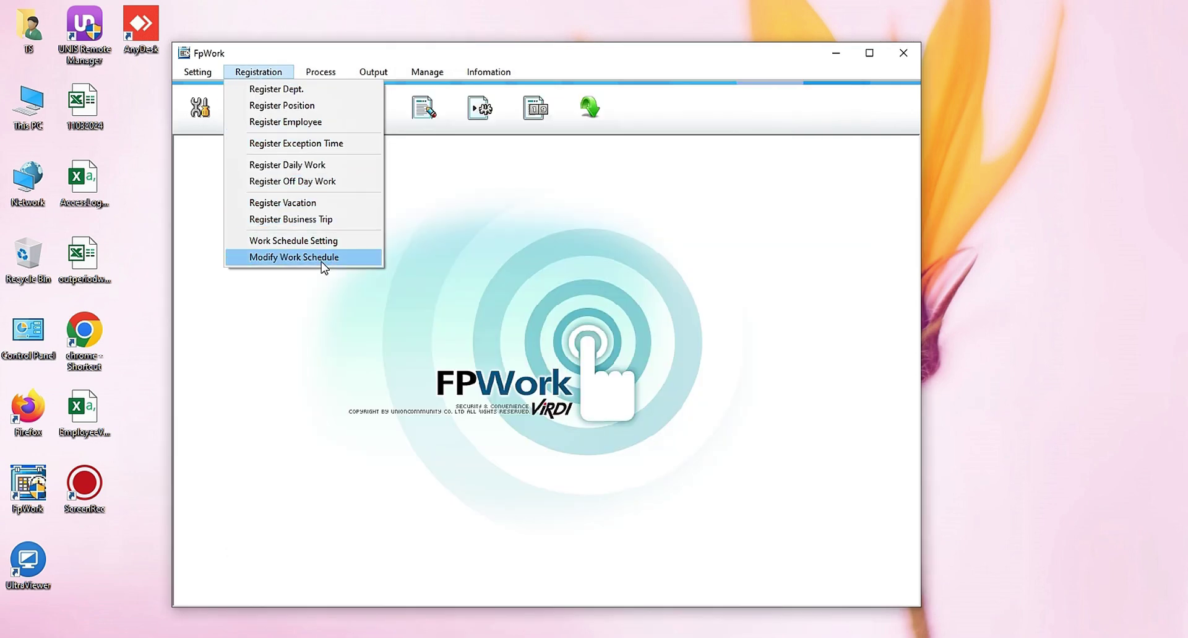
click(320, 243)
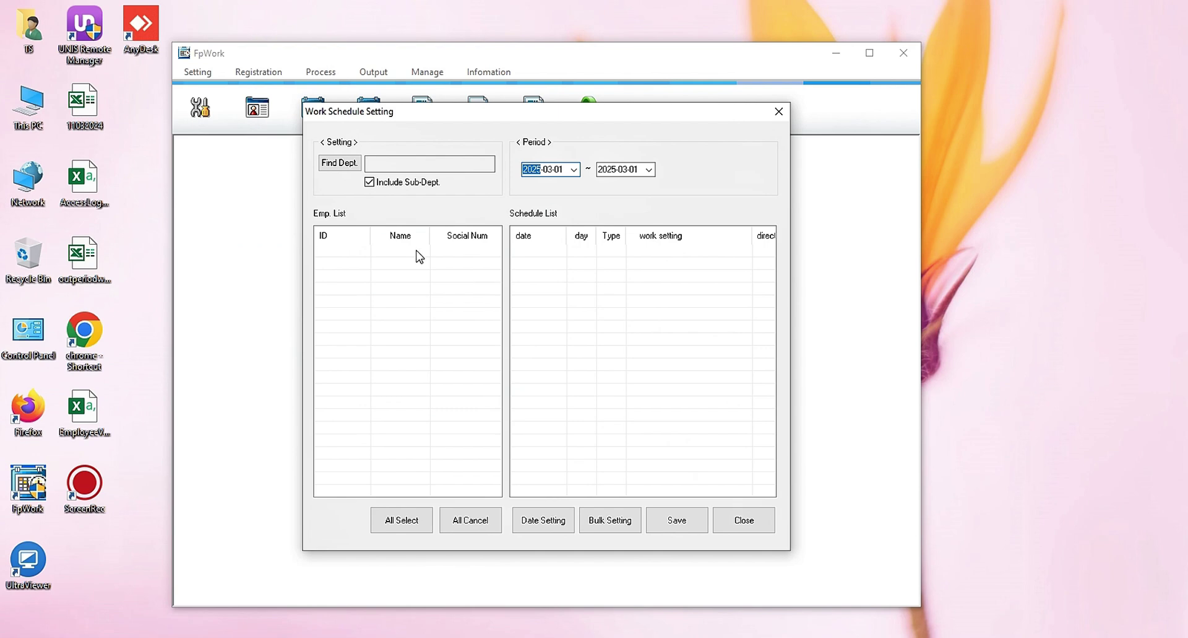
click(339, 162)
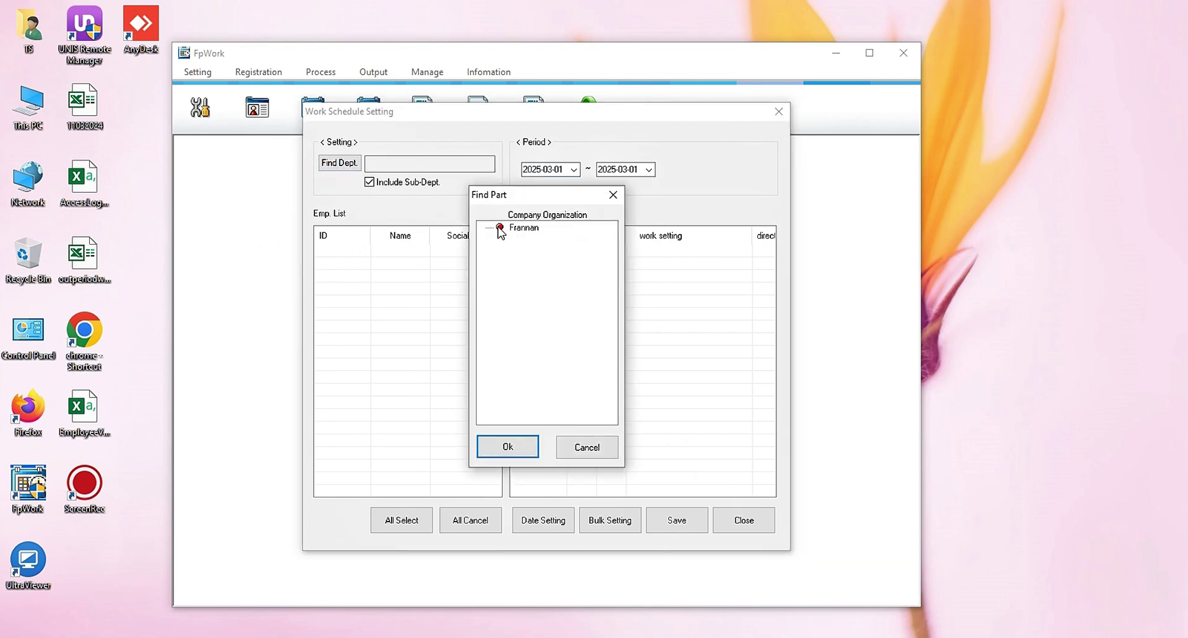
click(515, 229)
click(532, 445)
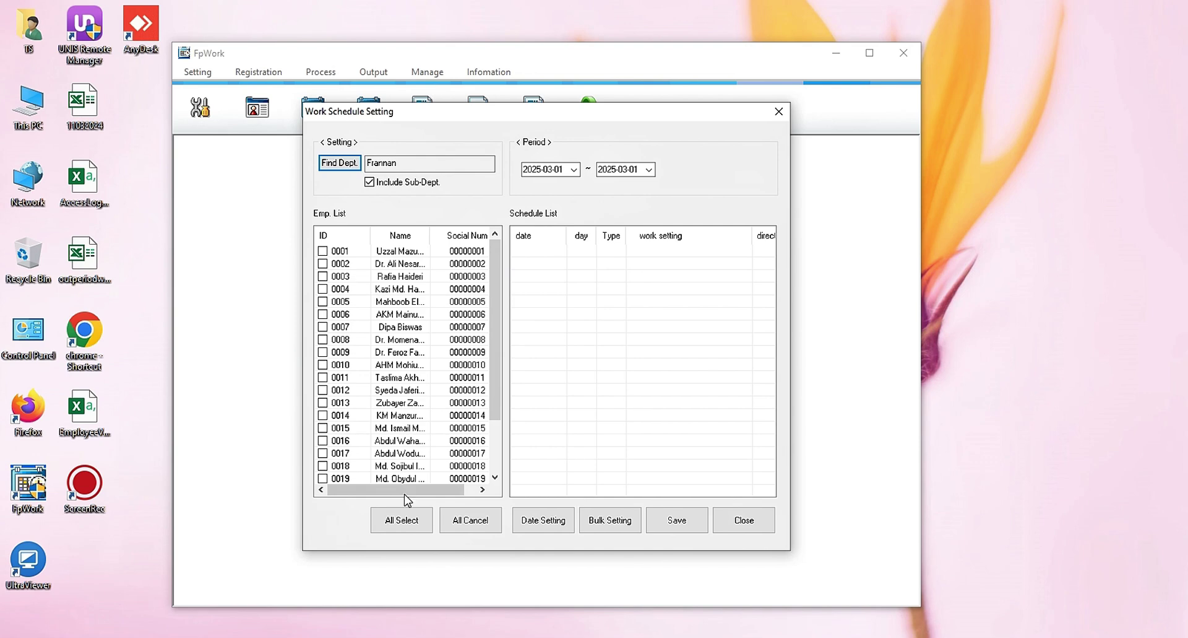
click(402, 519)
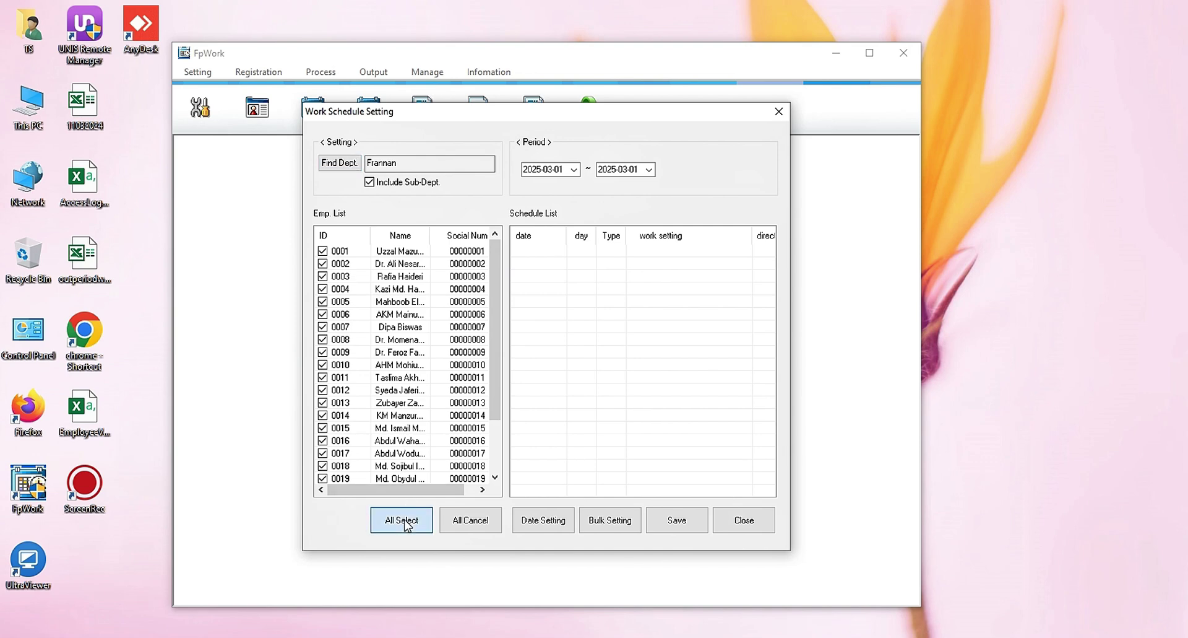
Set the start date of the work schedule period to 2024-06-23.
click(574, 170)
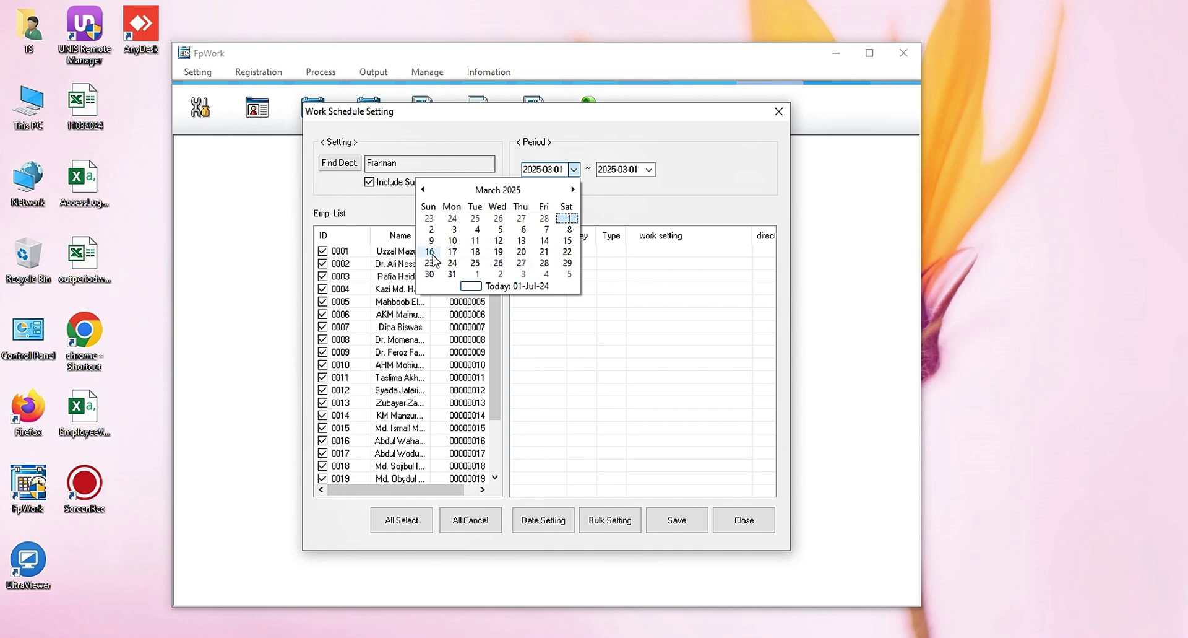
click(423, 189)
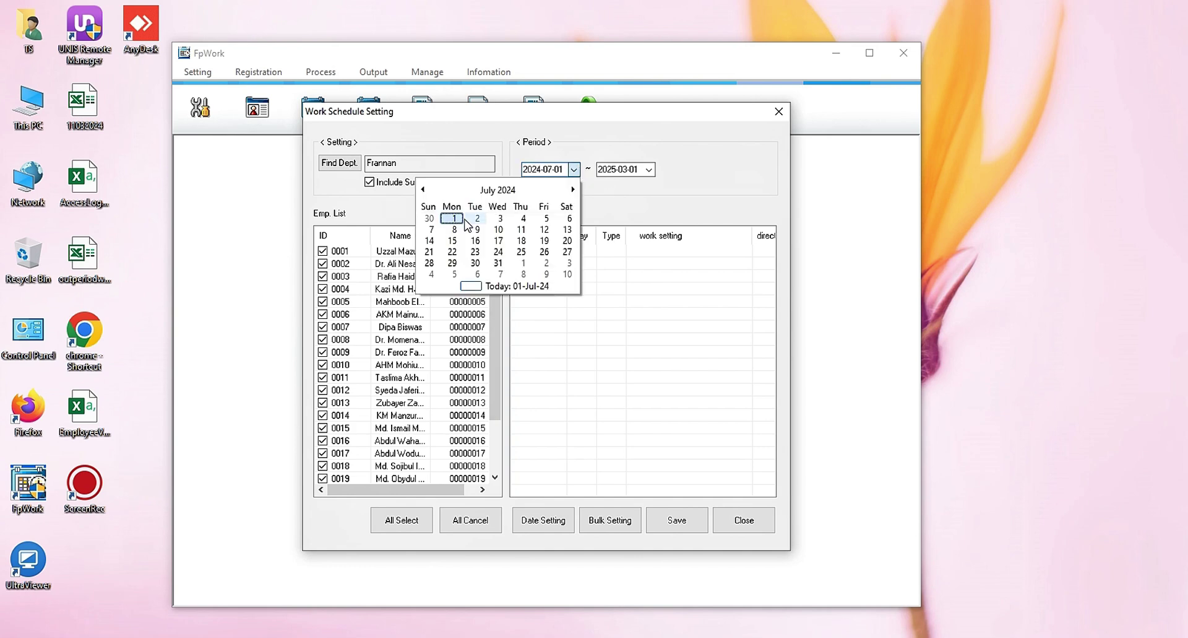
click(423, 188)
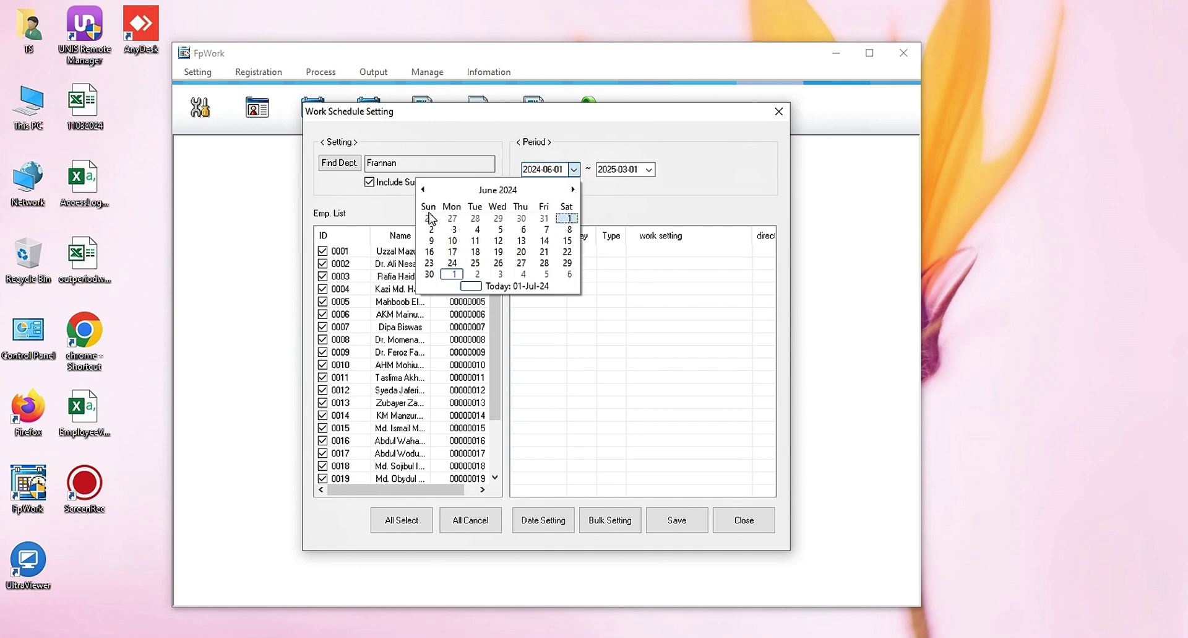
click(429, 262)
Set the work schedule period's end date to 2024-06-29 and list the period's dates in the schedule.
click(648, 169)
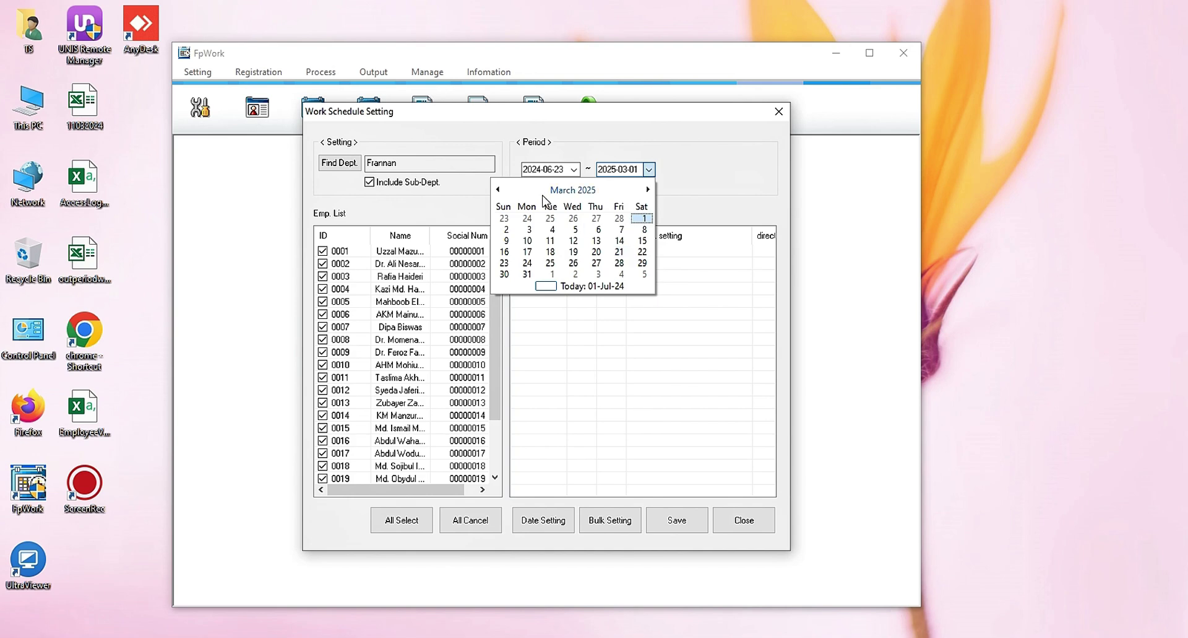
click(560, 286)
click(649, 169)
click(498, 189)
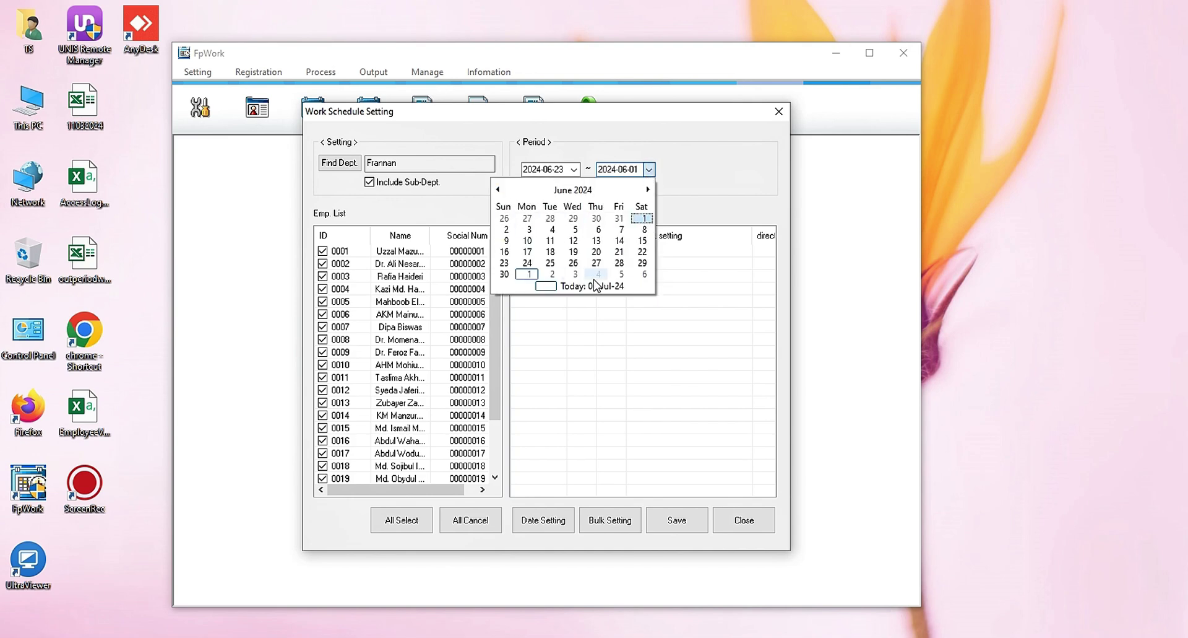
click(644, 264)
click(572, 523)
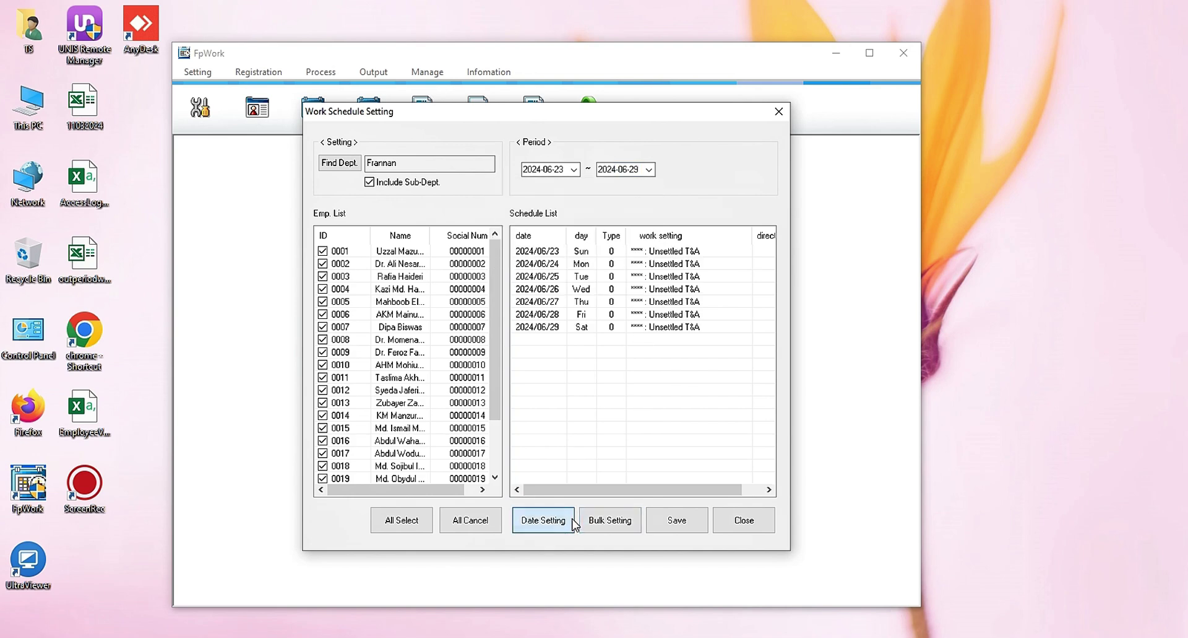
Assign the work setting 1001 : Daily to each day from Sunday 2024/06/23 to Thursday 2024/06/27.
click(691, 253)
click(699, 251)
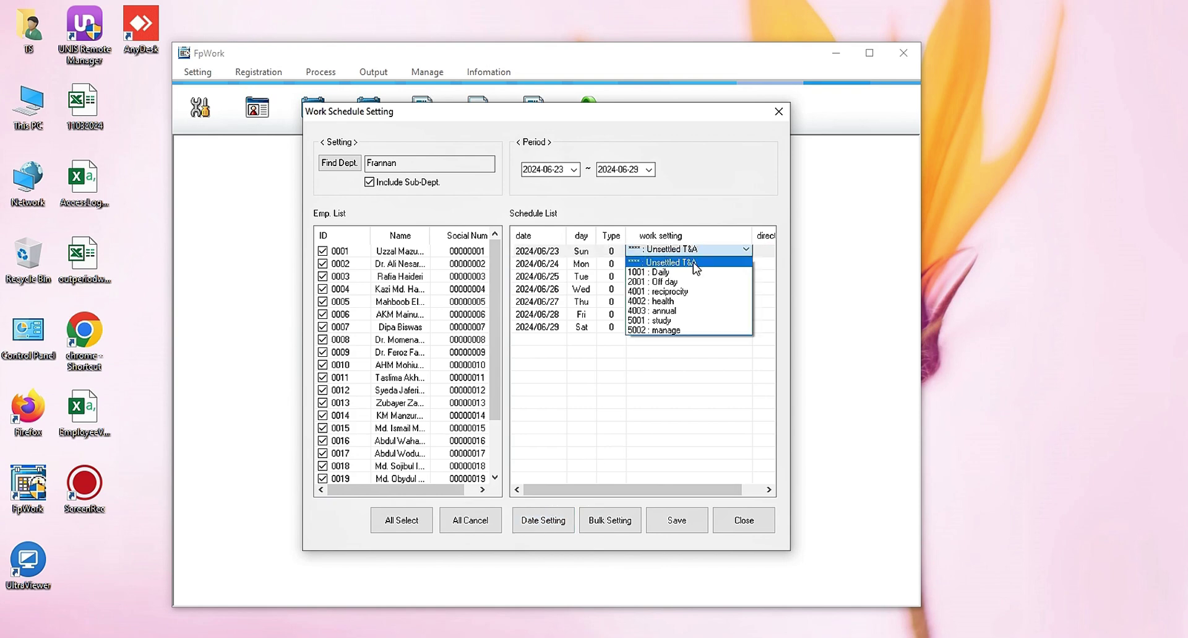
click(687, 272)
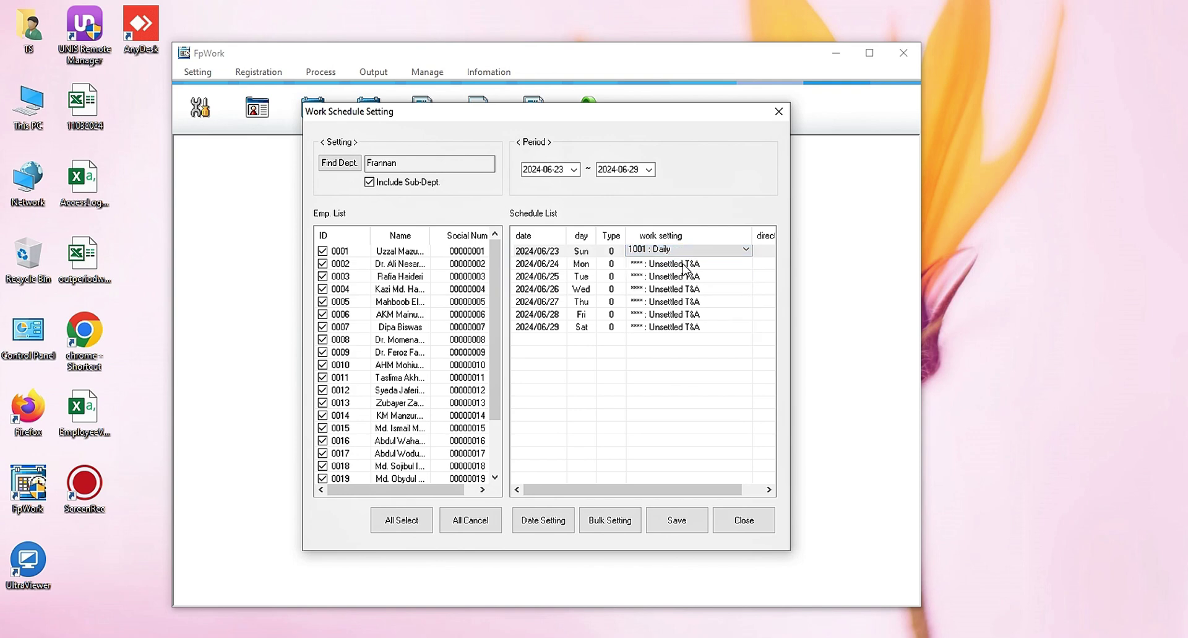
click(688, 263)
click(676, 286)
click(678, 276)
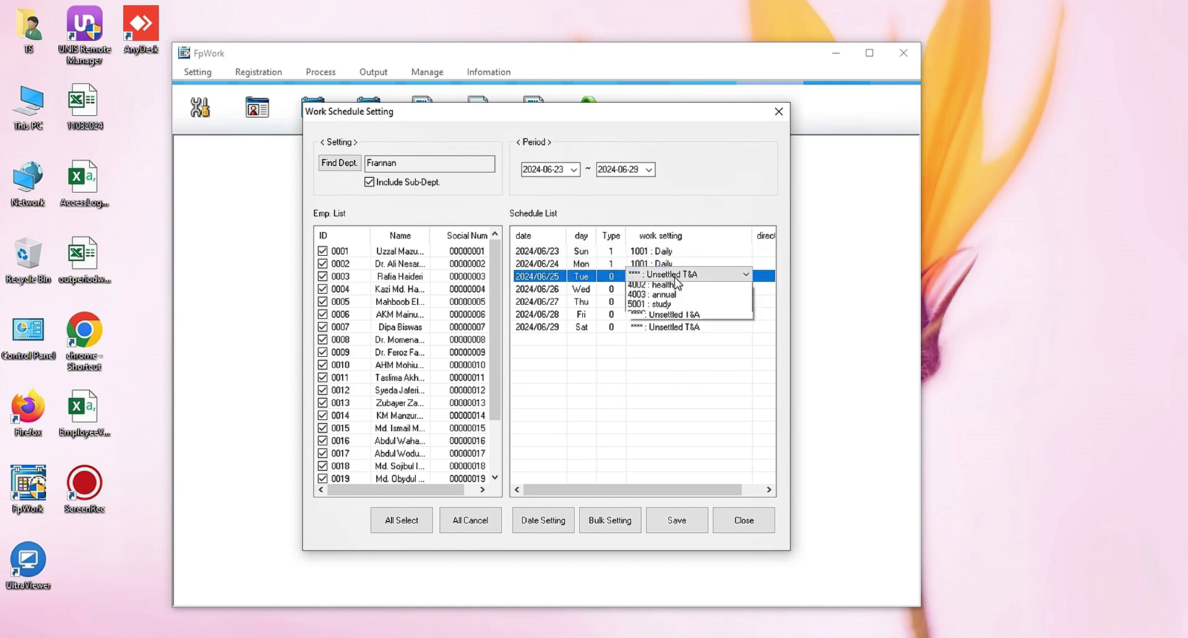
click(673, 297)
click(670, 290)
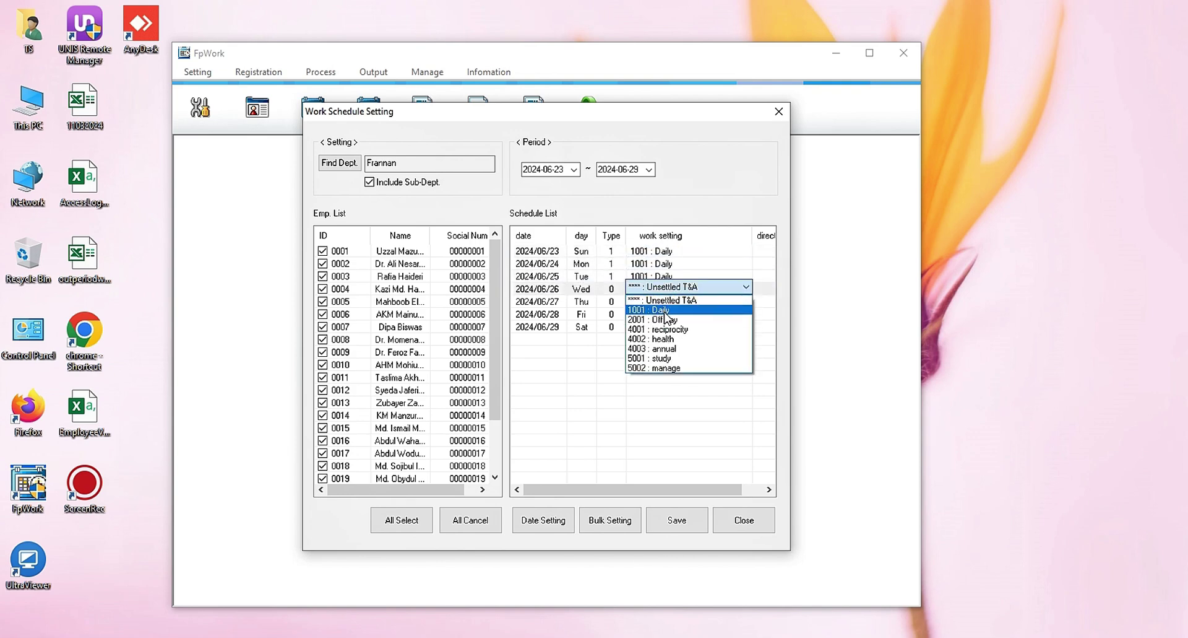
click(669, 310)
click(668, 301)
click(665, 322)
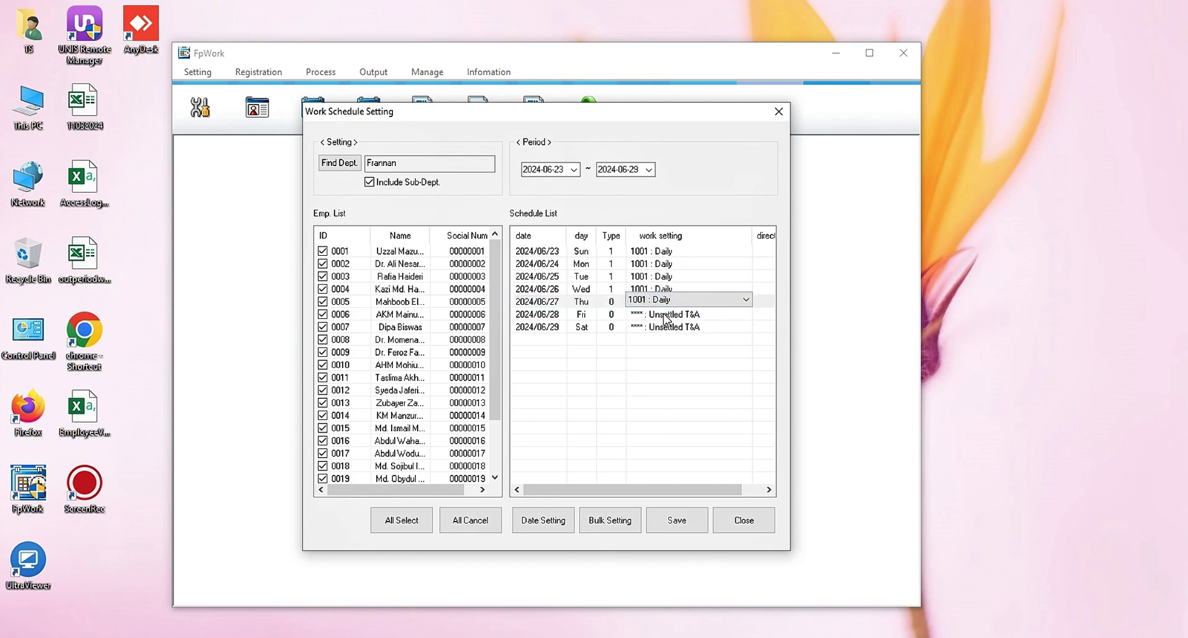
Assign 2001 : Off day to Friday 2024/06/28 and Saturday 2024/06/29 and save the work schedule.
click(669, 314)
click(668, 313)
click(669, 345)
click(669, 326)
click(668, 325)
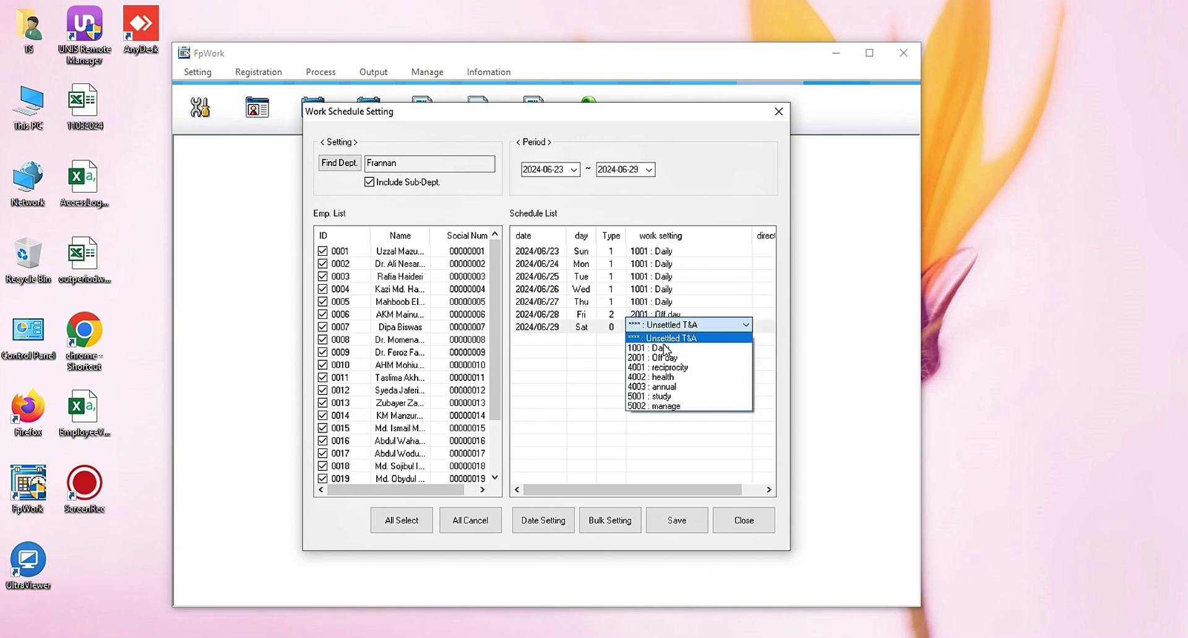
click(663, 358)
click(679, 411)
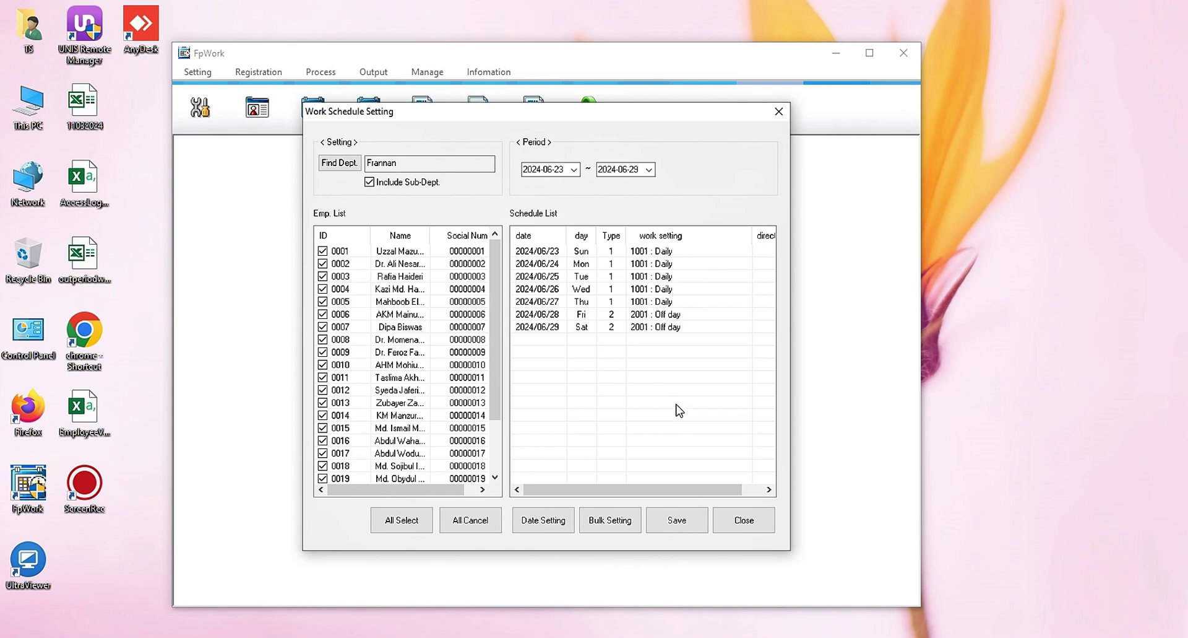
click(679, 520)
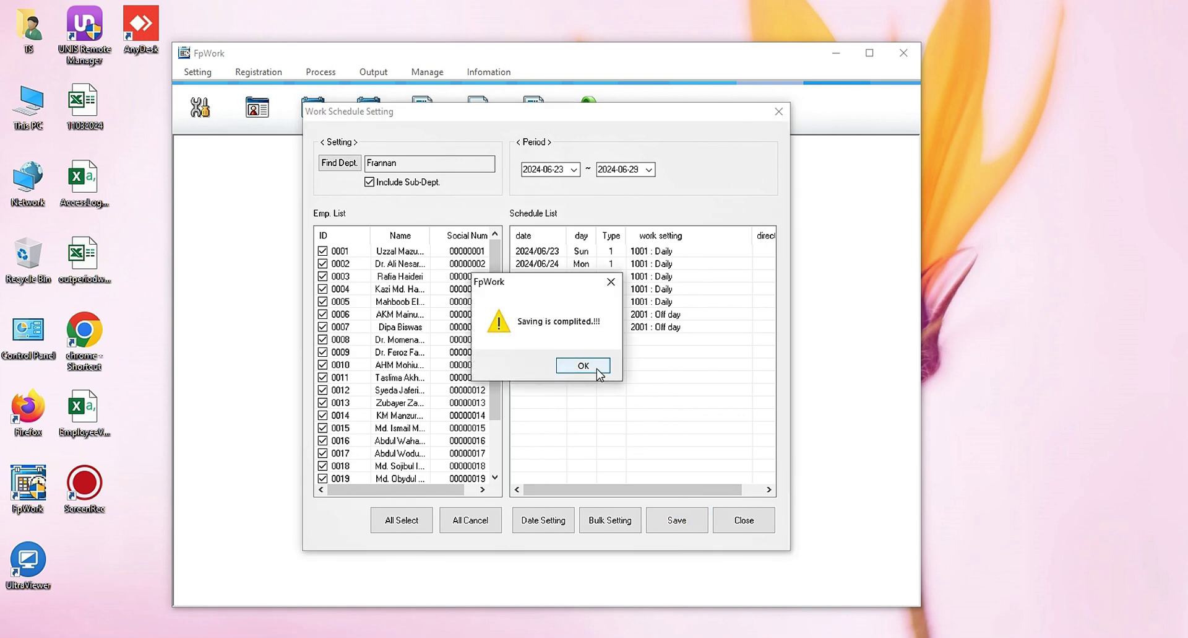